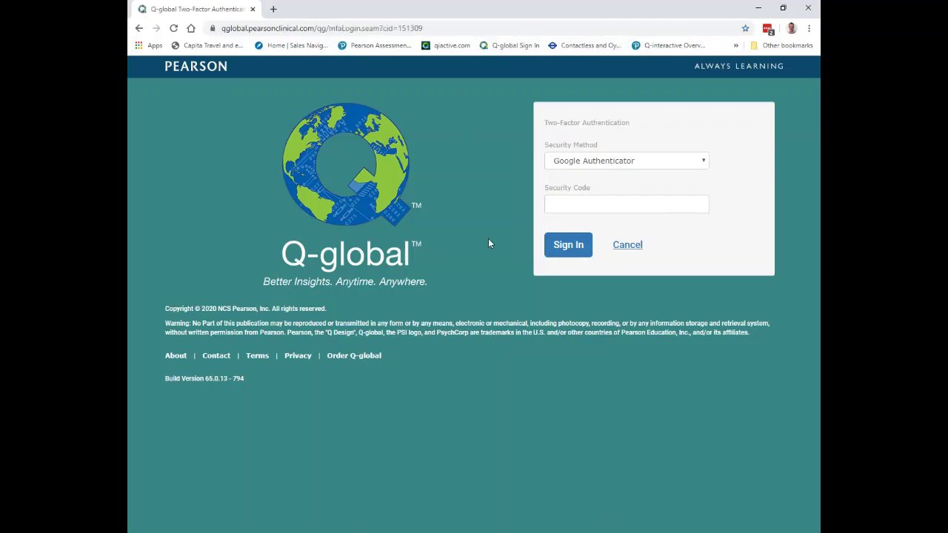
# Step: Reload the Q-global sign-in page by loading the site's root address
pyautogui.click(139, 28)
pyautogui.click(512, 45)
pyautogui.moveTo(338, 29); pyautogui.dragTo(811, 55)
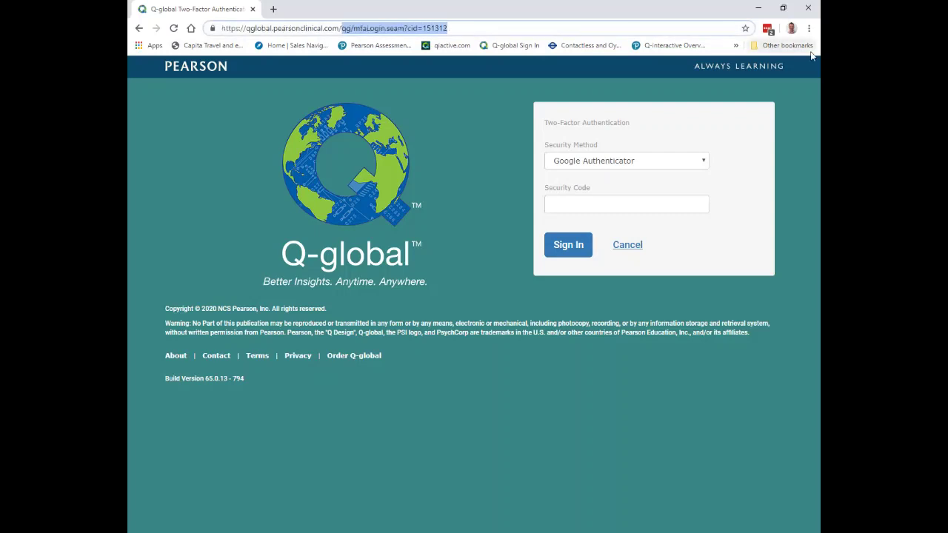
pyautogui.press('BackSpace')
pyautogui.press('Return')
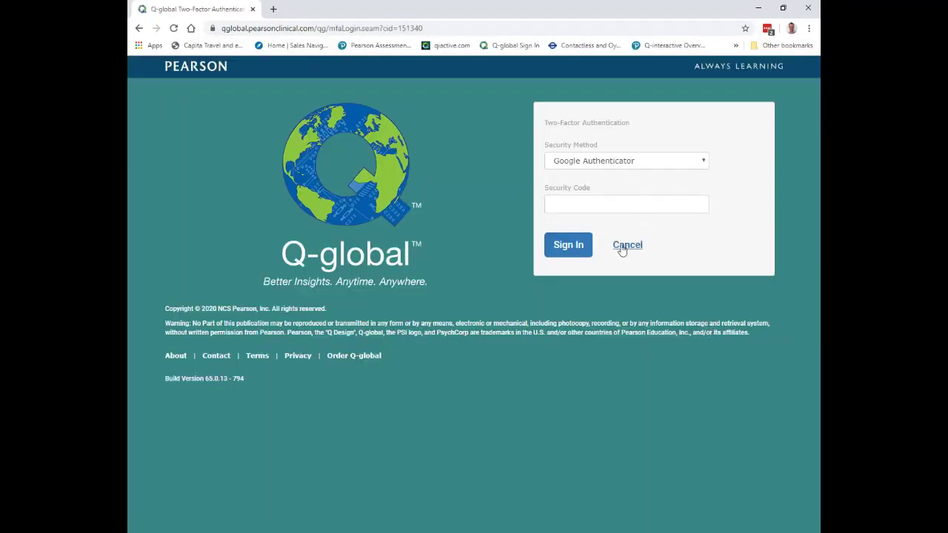
# Step: Skip two-factor authentication and sign in with the saved test account credentials
pyautogui.click(622, 248)
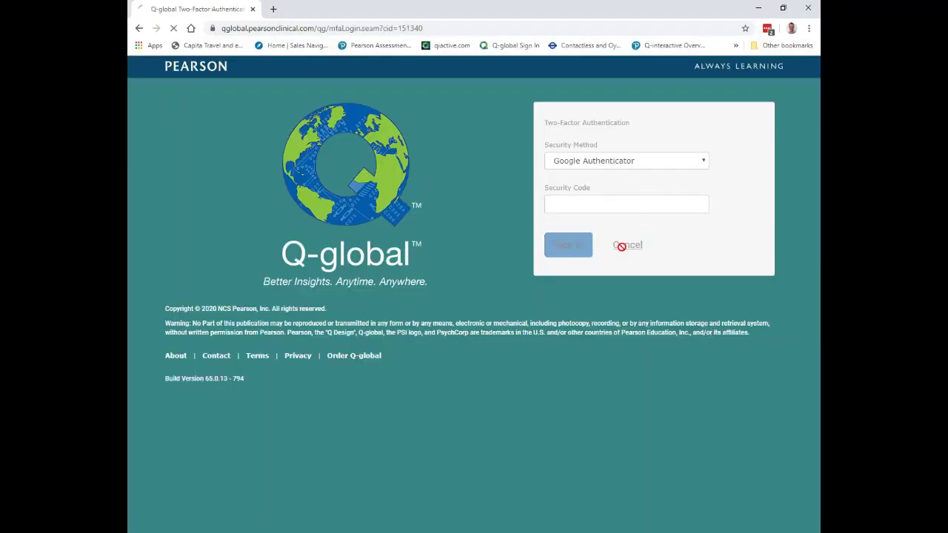
pyautogui.click(609, 127)
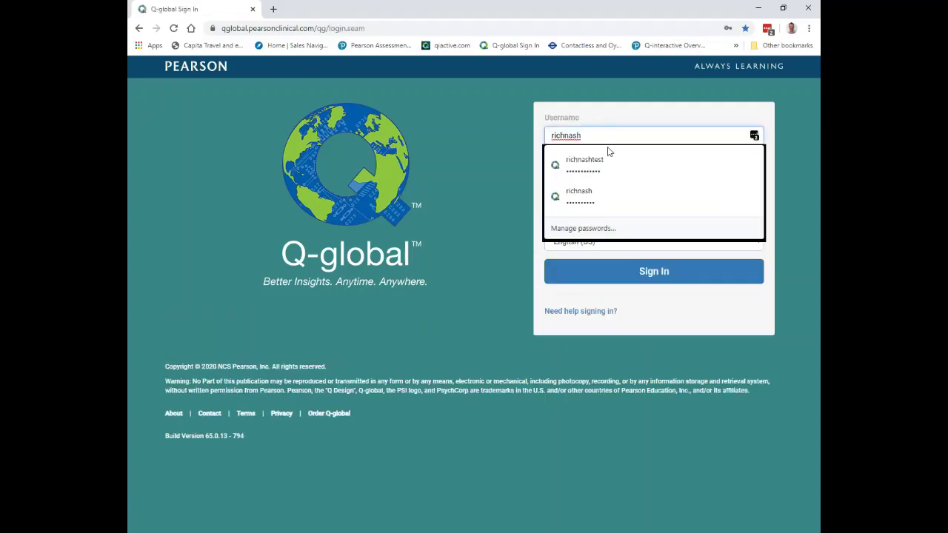
pyautogui.click(609, 156)
pyautogui.click(619, 268)
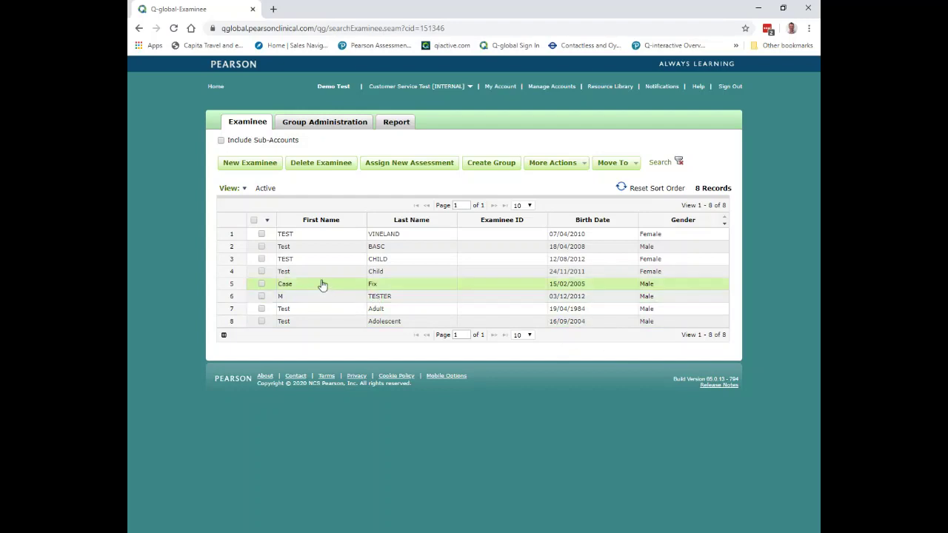
pyautogui.click(258, 165)
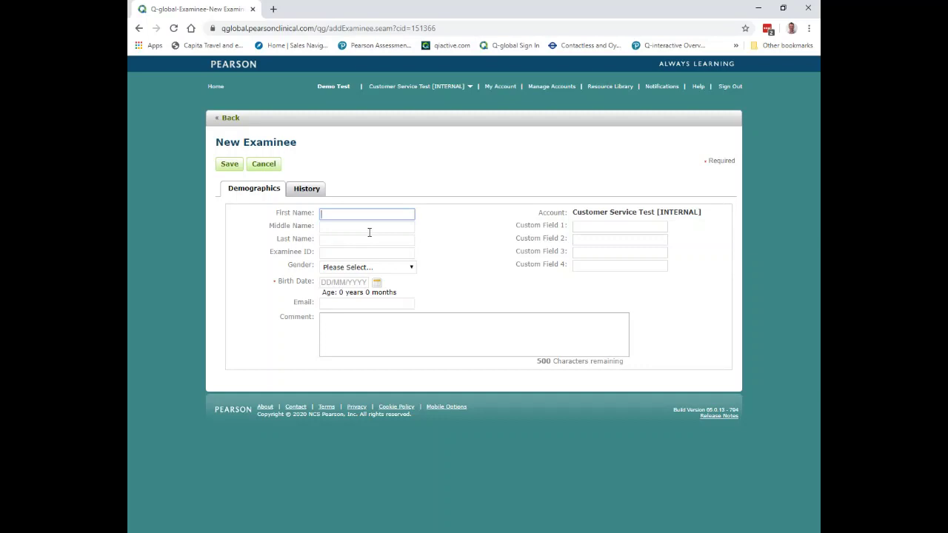
pyautogui.click(270, 166)
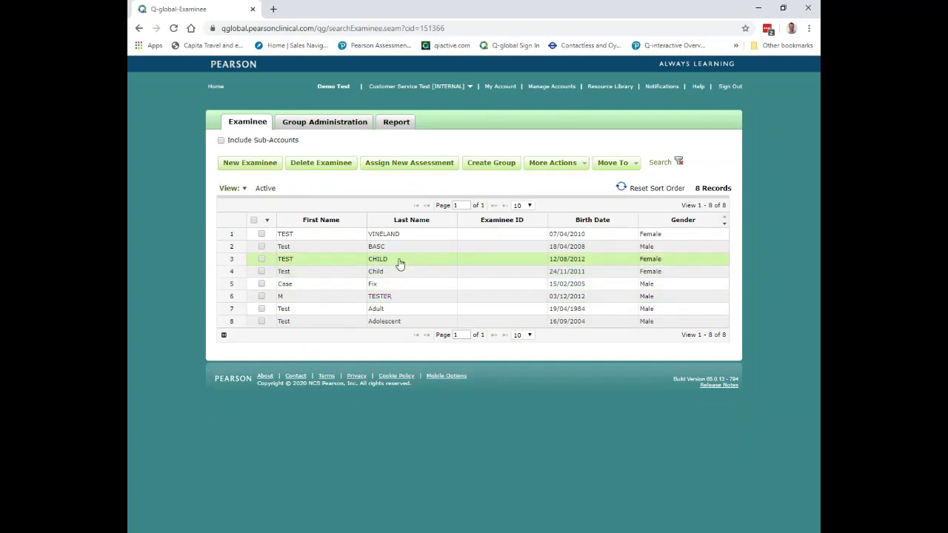
# Step: Assign CELF-5 UK to TEST CHILD, picked from All Assessments filtered to C–F
pyautogui.click(261, 259)
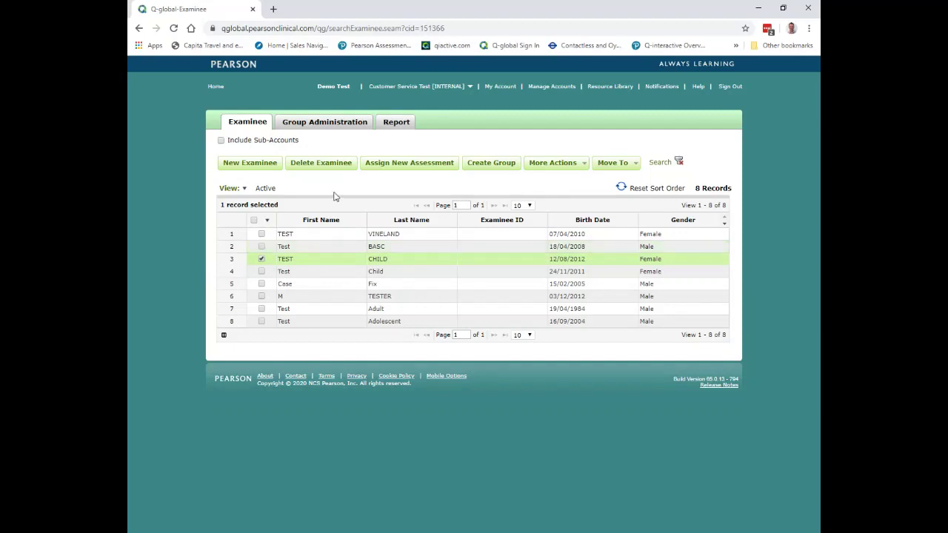
pyautogui.click(396, 169)
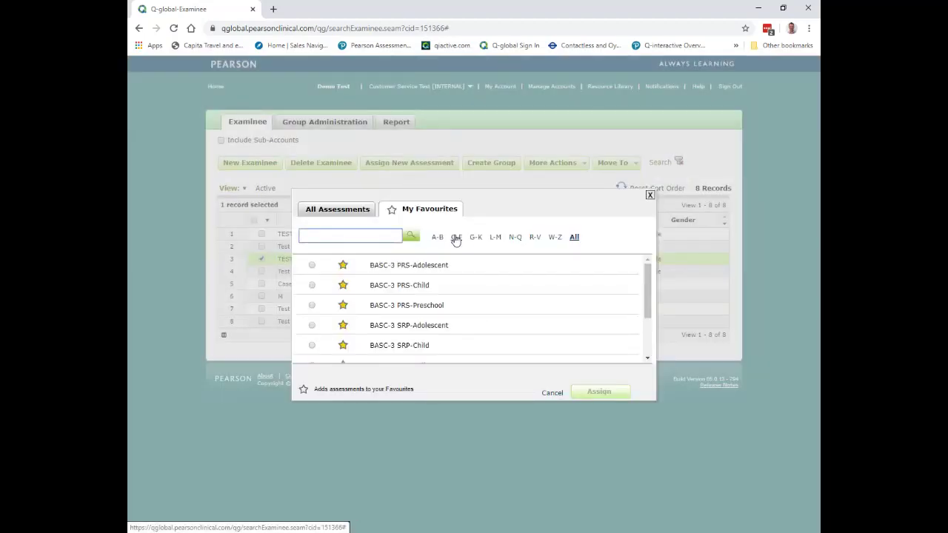
pyautogui.click(360, 211)
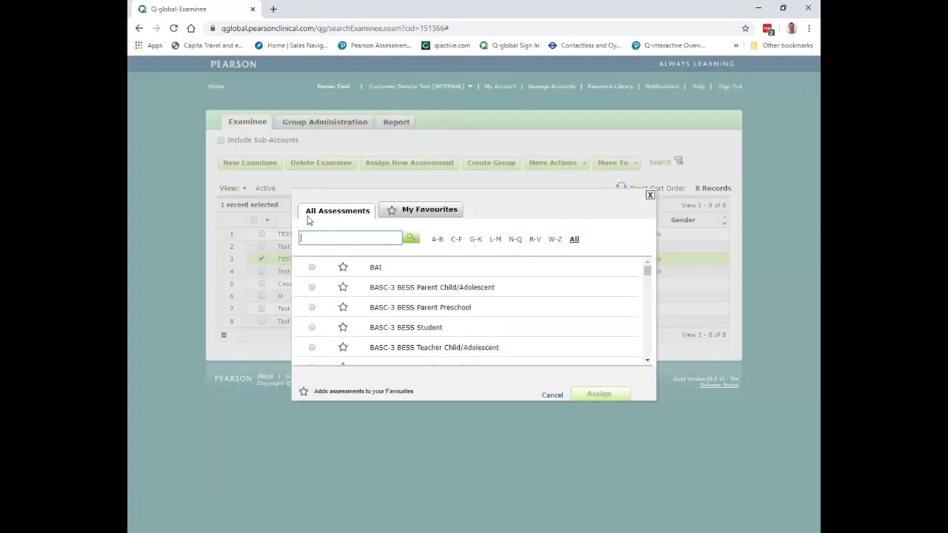
pyautogui.click(456, 239)
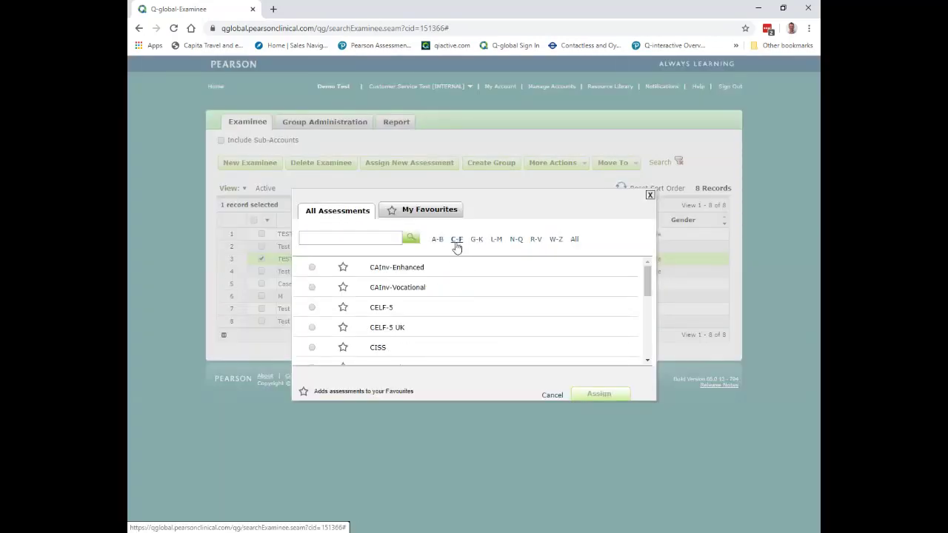
pyautogui.click(396, 332)
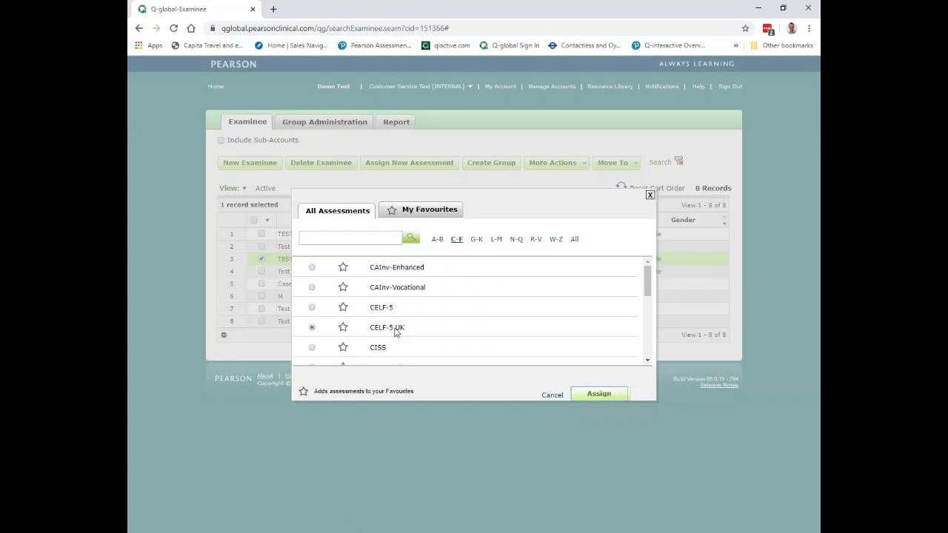
pyautogui.click(608, 396)
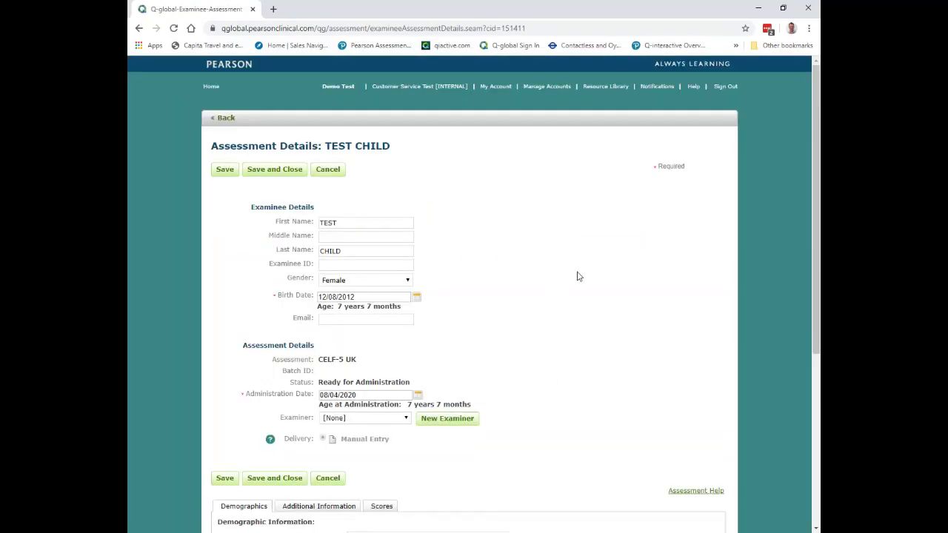
# Step: Set the CELF-5 UK record's examiner to Examiner A and save it
pyautogui.scroll(-1, 578, 300)
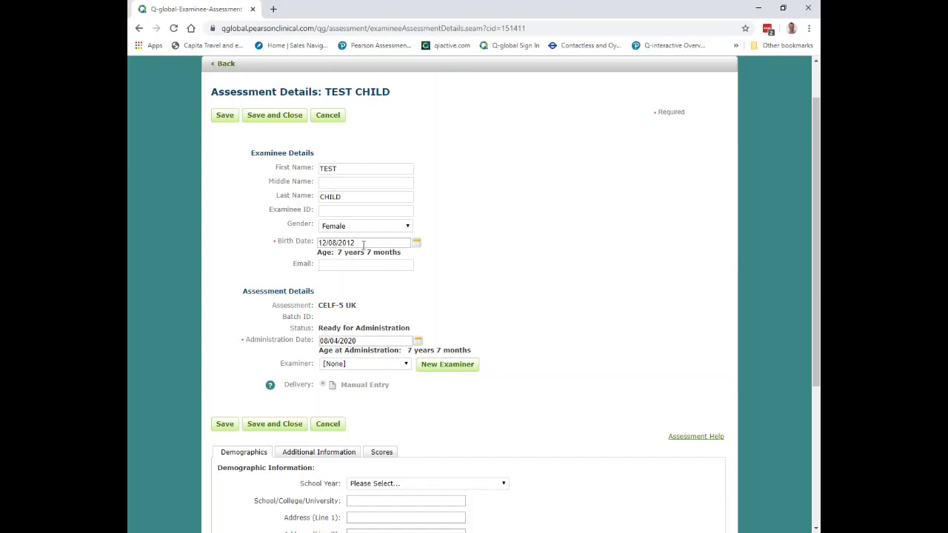
pyautogui.scroll(-1, 541, 278)
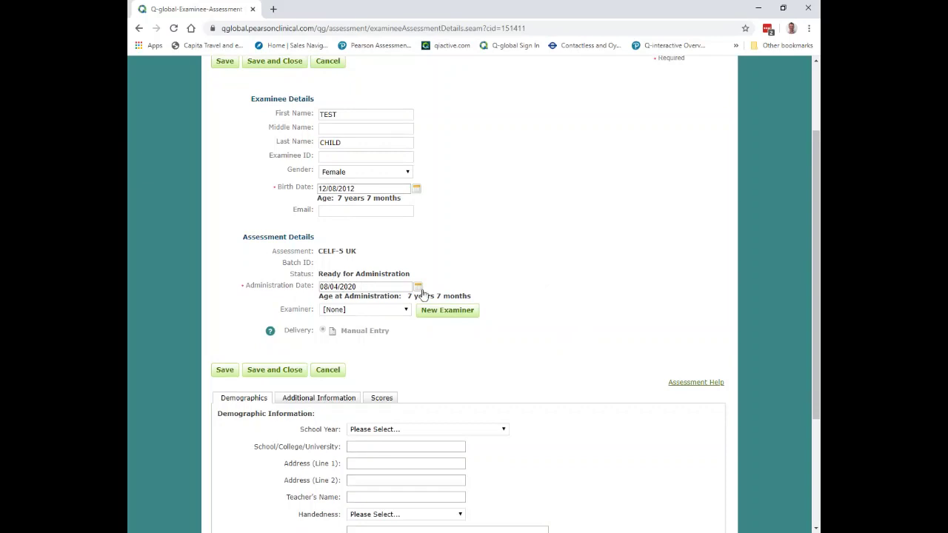
pyautogui.click(390, 309)
pyautogui.click(379, 330)
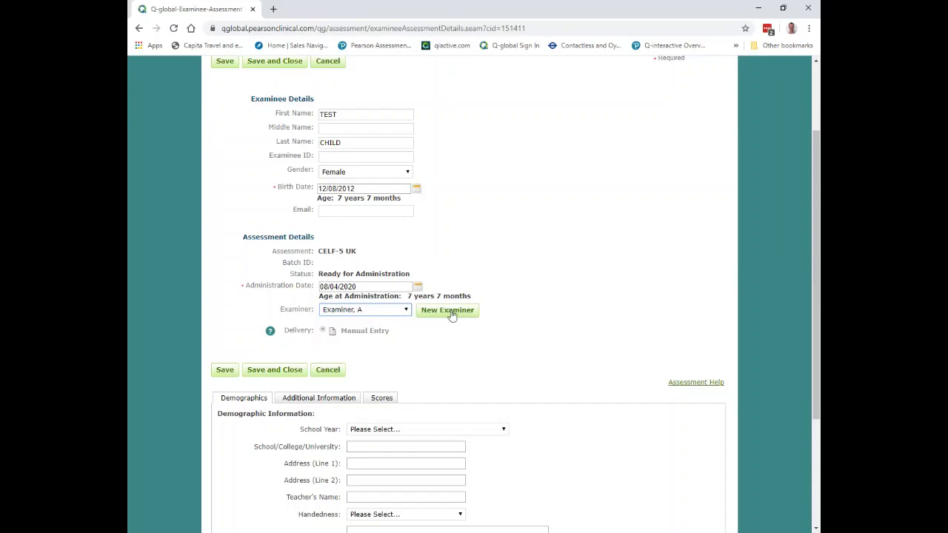
pyautogui.scroll(-2, 583, 275)
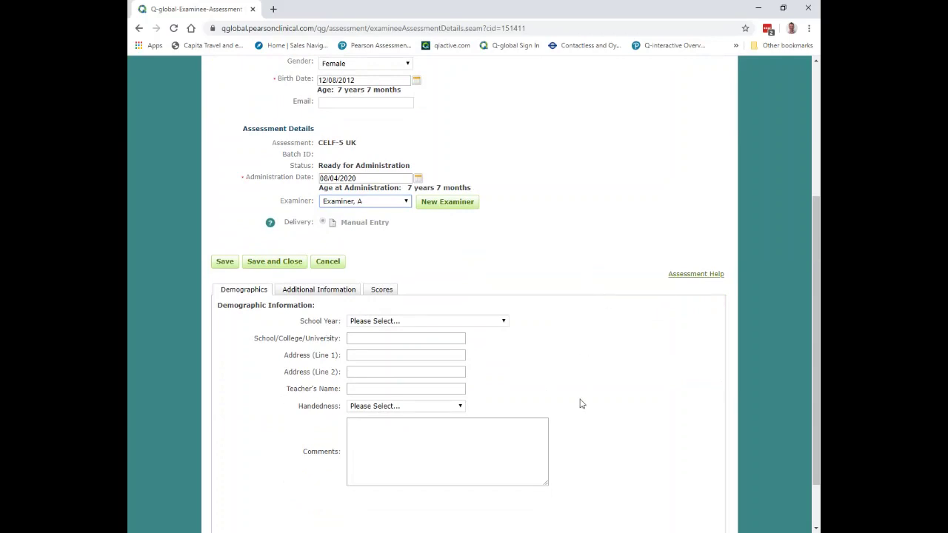
pyautogui.scroll(1, 583, 377)
pyautogui.scroll(3, 585, 375)
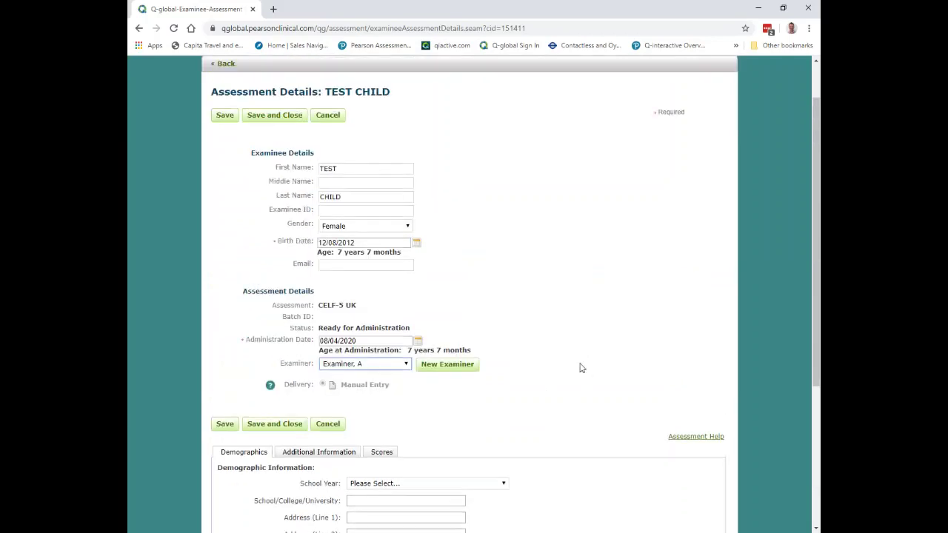
pyautogui.click(225, 426)
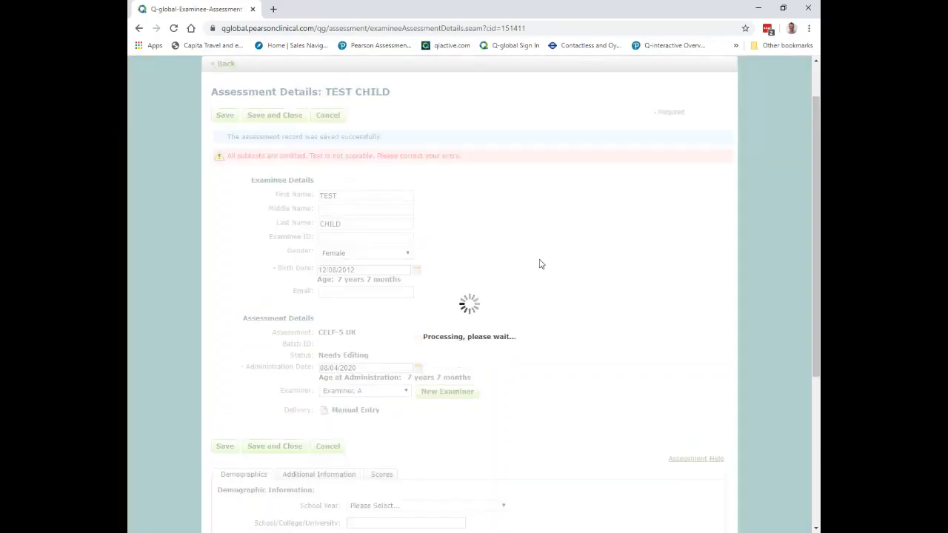
# Step: Bring up the subtest raw-score table and save the record again
pyautogui.scroll(-1, 525, 287)
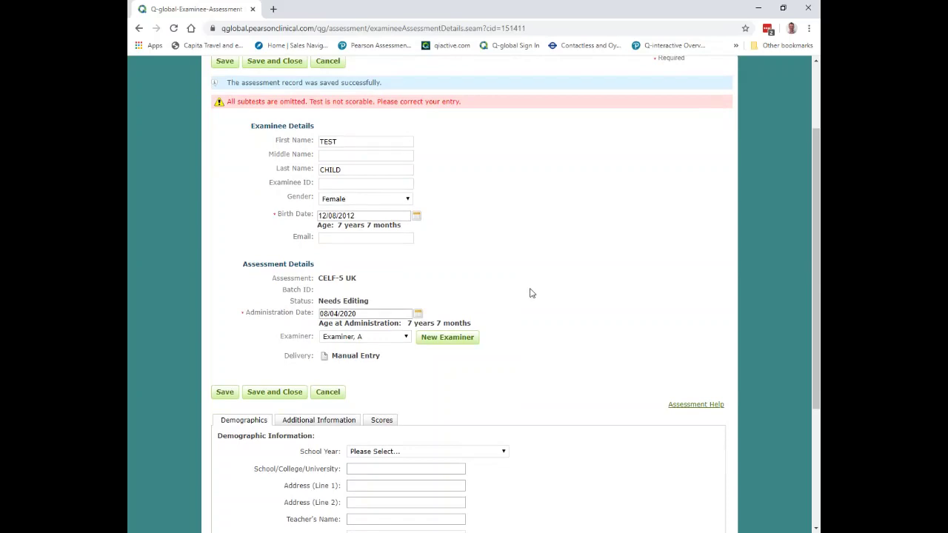
pyautogui.scroll(-2, 529, 293)
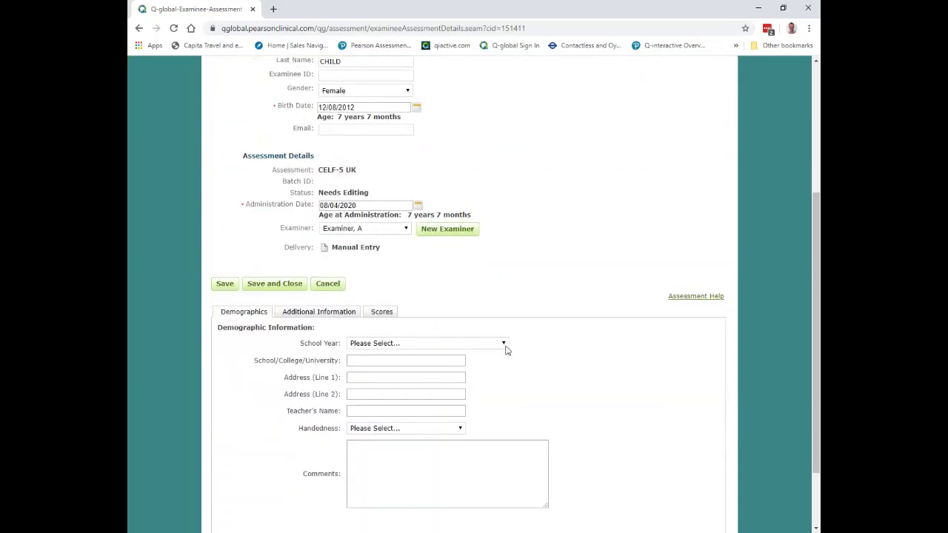
pyautogui.click(382, 312)
pyautogui.scroll(-2, 607, 270)
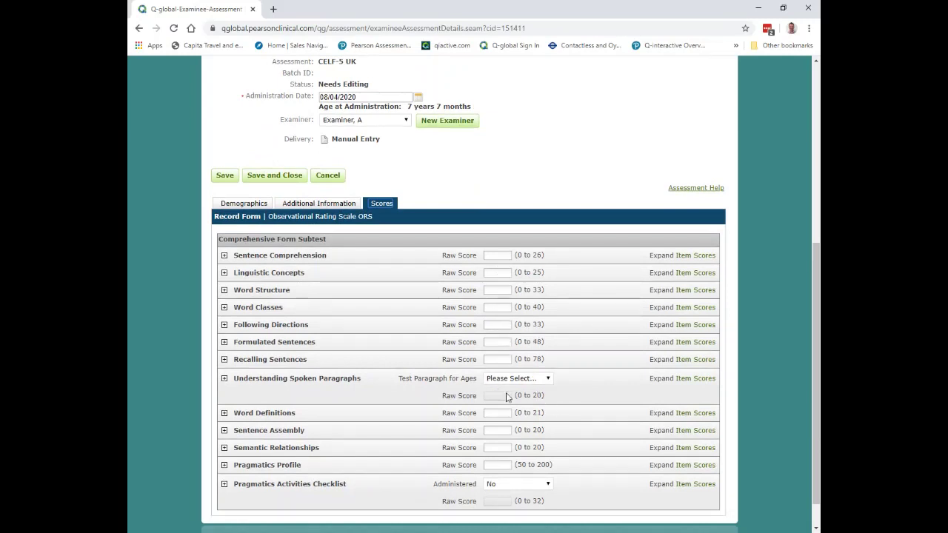
pyautogui.press('Return')
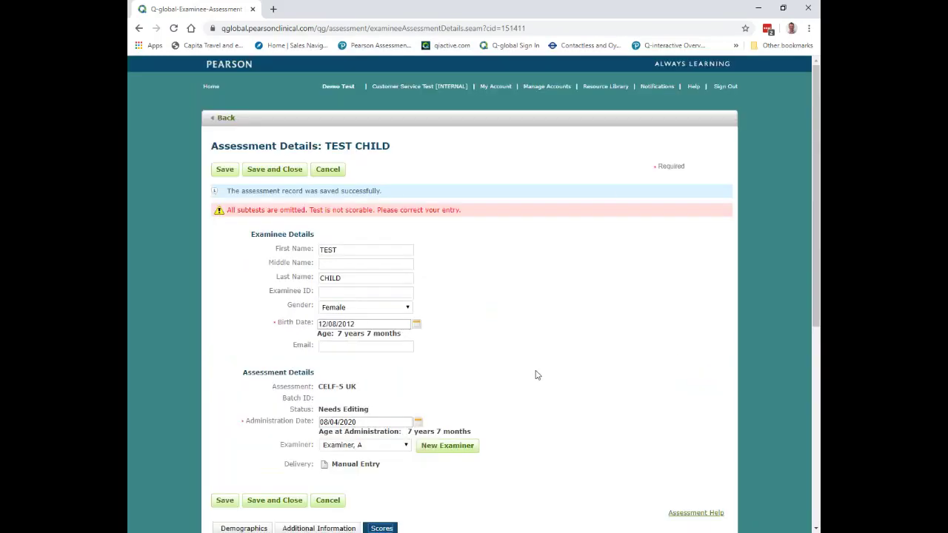
# Step: Open the FREE TRIAL Digital Stimulus Book PDF from CELF-5_UK > Restricted, then return to the Resource Library
pyautogui.click(602, 86)
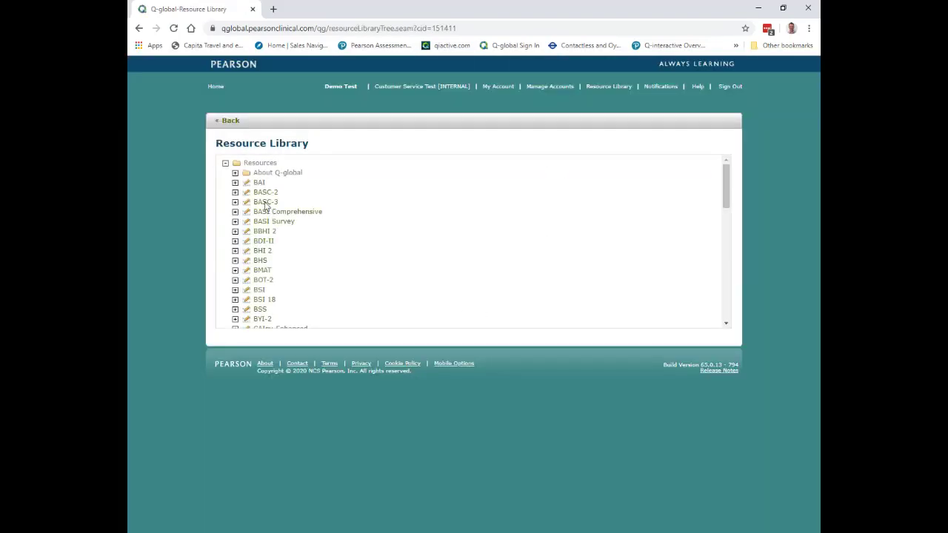
pyautogui.scroll(-2, 289, 276)
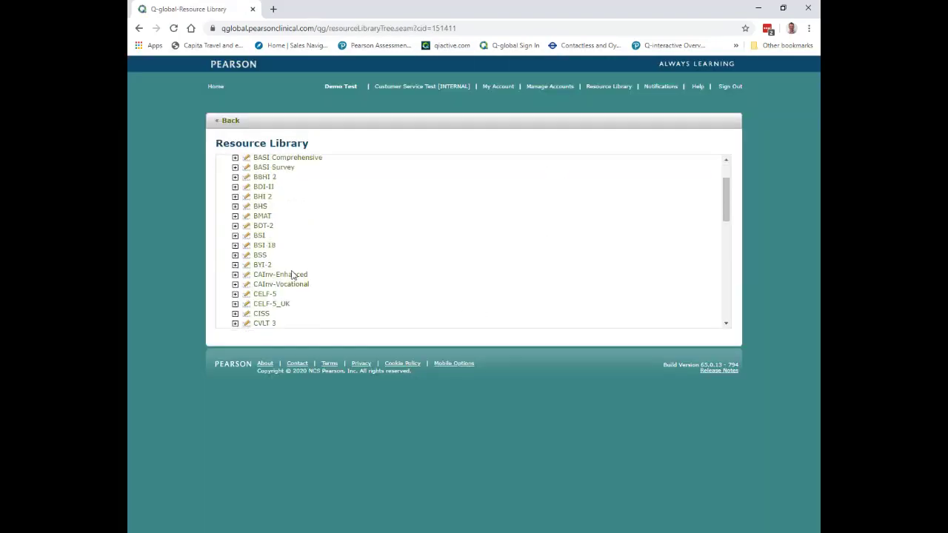
pyautogui.click(234, 304)
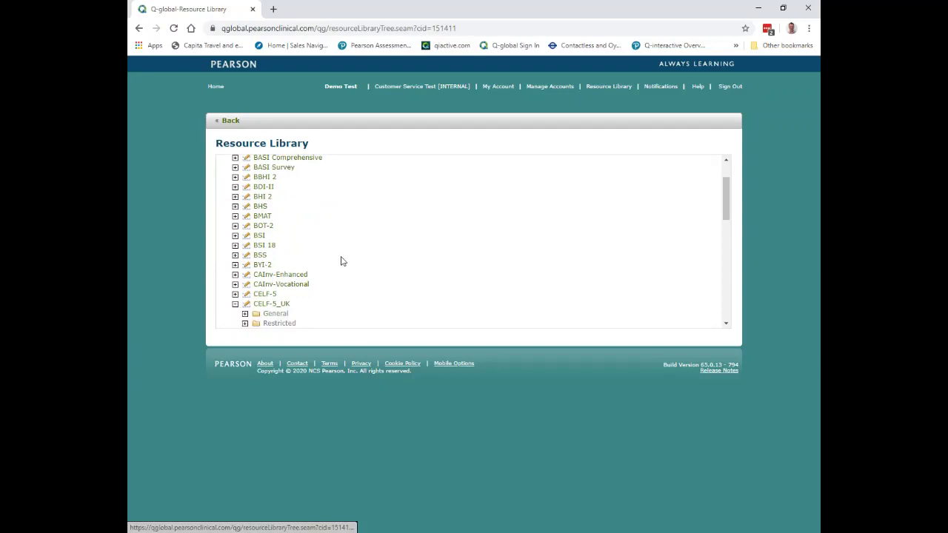
pyautogui.scroll(-3, 341, 261)
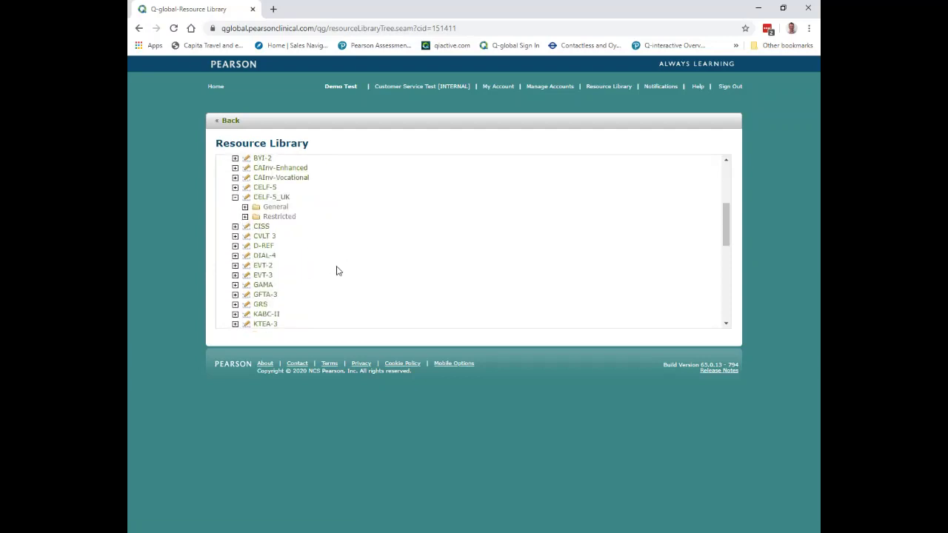
pyautogui.click(244, 215)
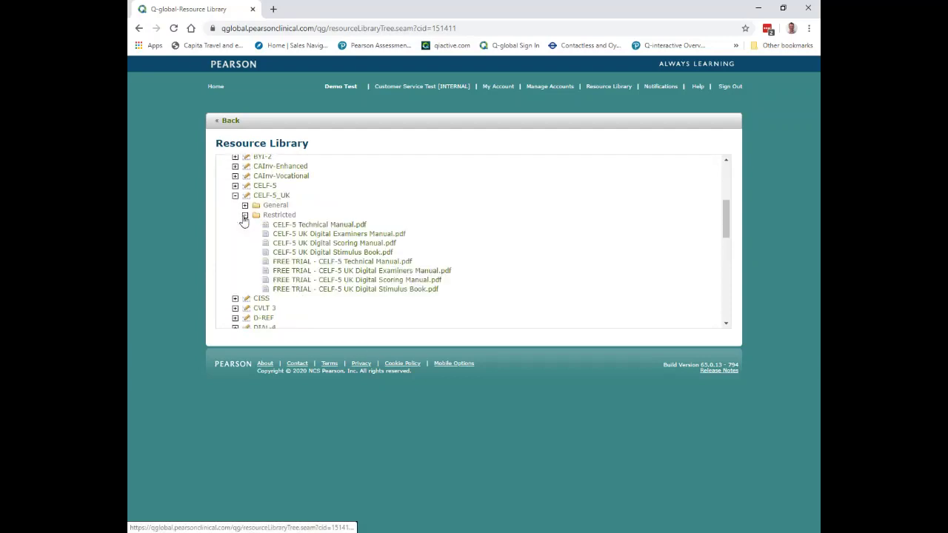
pyautogui.click(407, 290)
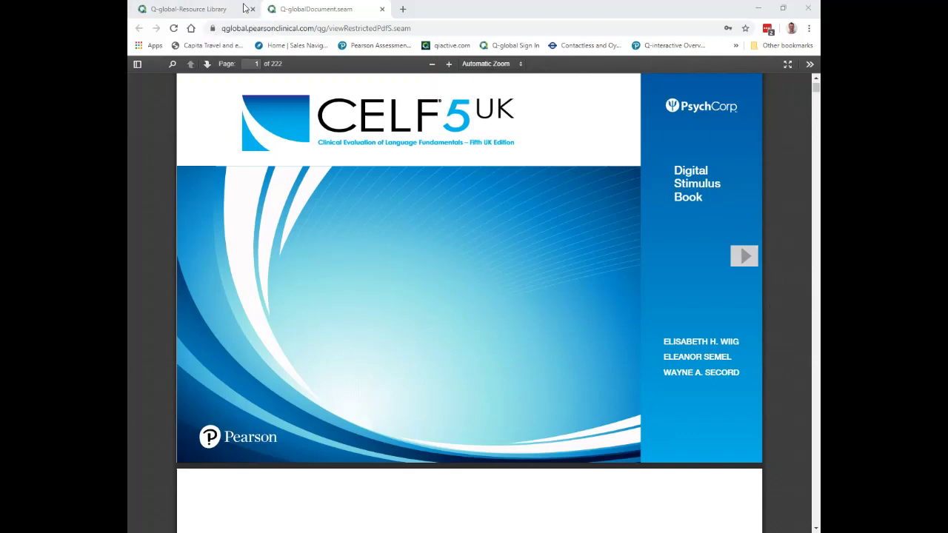
pyautogui.click(213, 9)
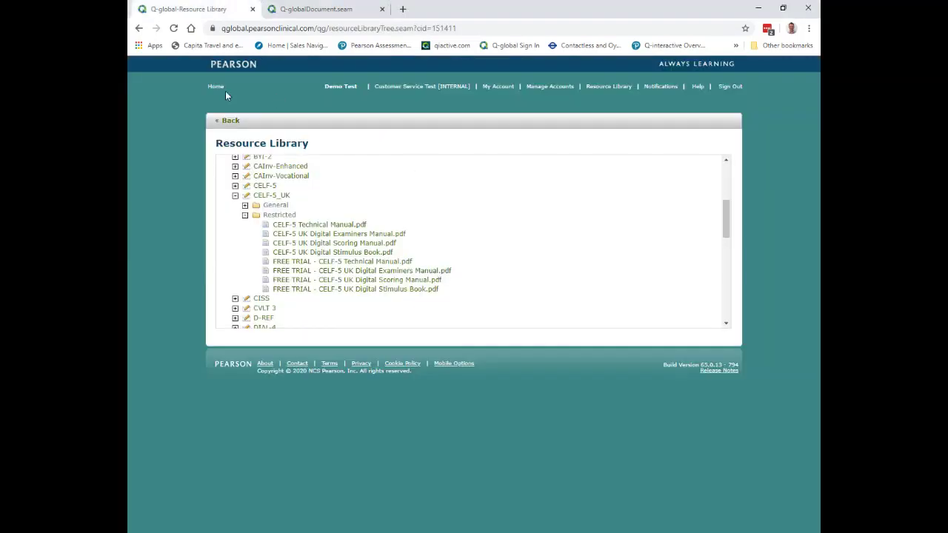
# Step: Open TEST CHILD's CELF-5 UK assessment in edit mode with its subtest raw-score table shown
pyautogui.click(230, 122)
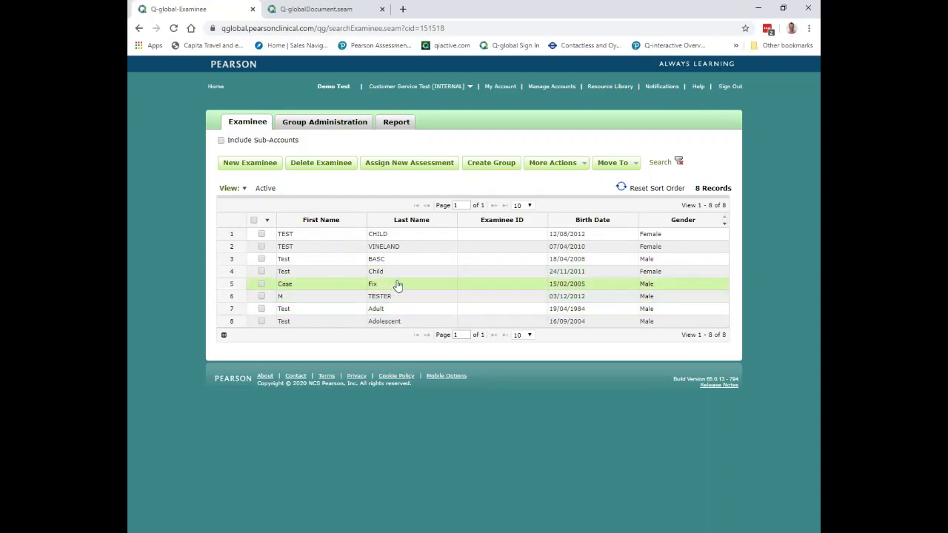
pyautogui.click(384, 235)
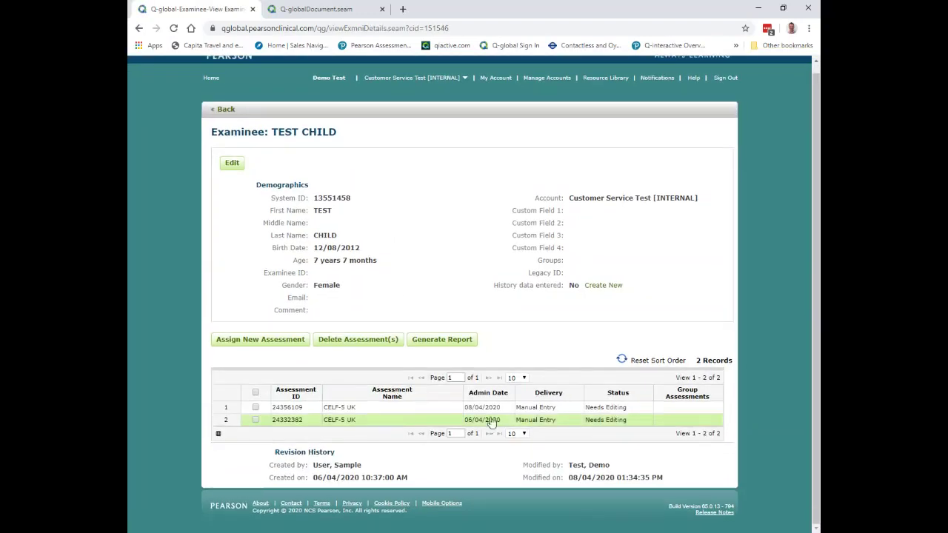
pyautogui.click(354, 407)
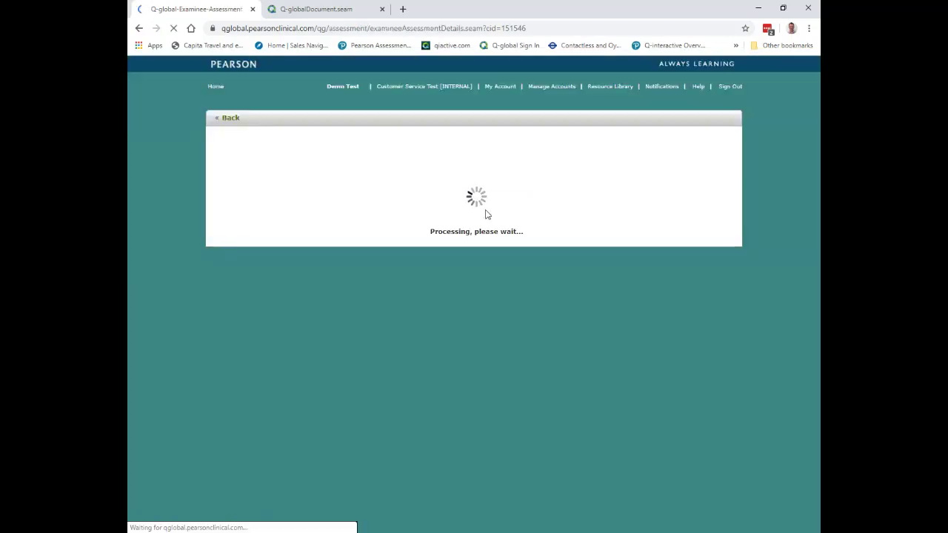
pyautogui.scroll(-2, 482, 213)
pyautogui.scroll(3, 359, 252)
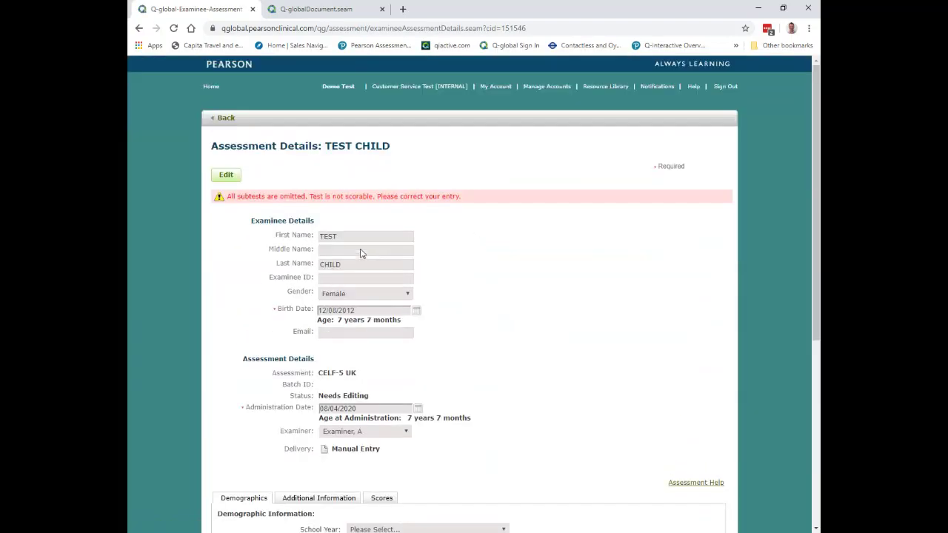
pyautogui.click(226, 176)
pyautogui.scroll(-2, 478, 303)
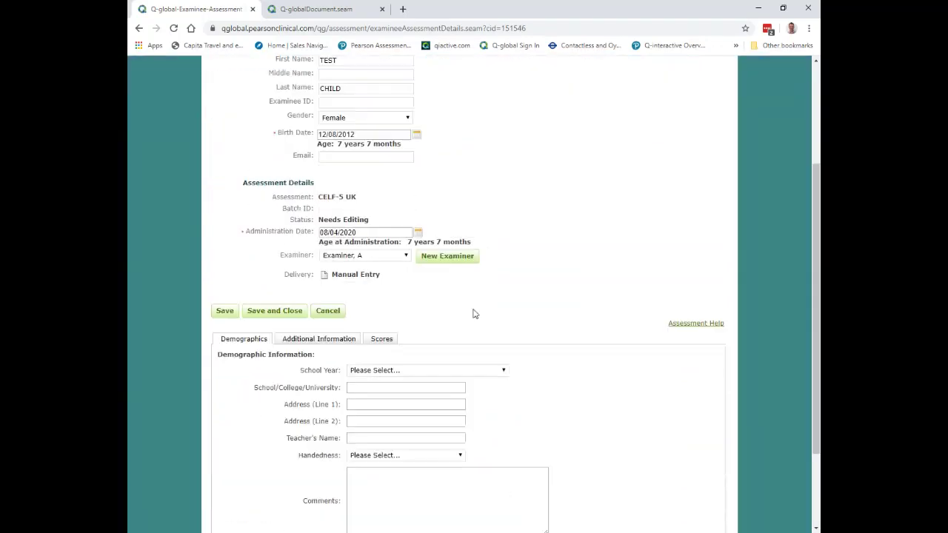
pyautogui.click(381, 338)
pyautogui.scroll(-2, 475, 322)
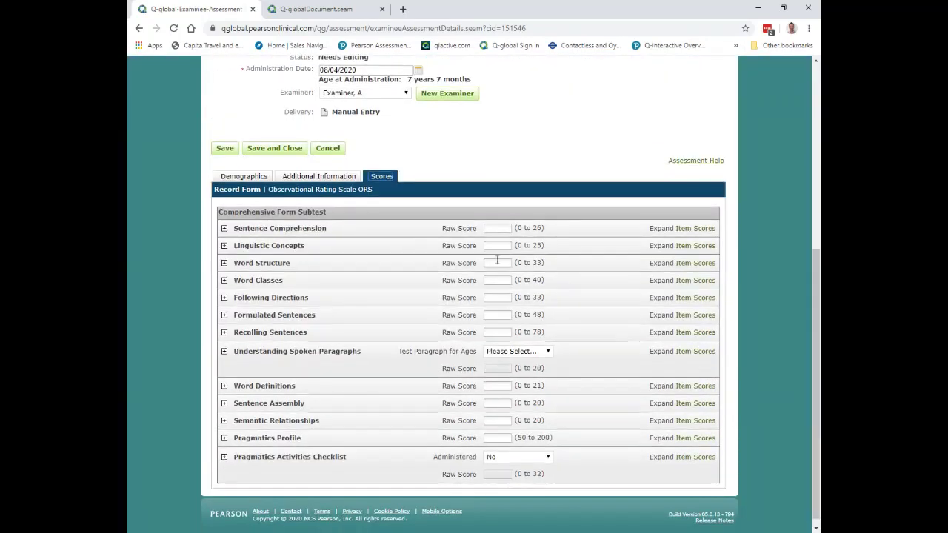
# Step: Enter raw score 23 for Sentence Comprehension, Linguistic Concepts and Word Structure, then cancel the entry
pyautogui.click(496, 228)
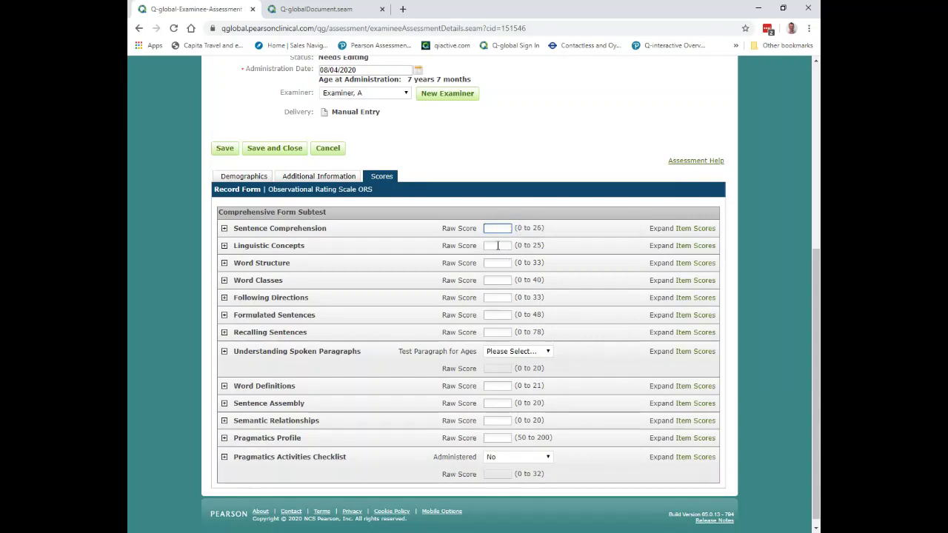
pyautogui.write('2')
pyautogui.click(500, 248)
pyautogui.write('23')
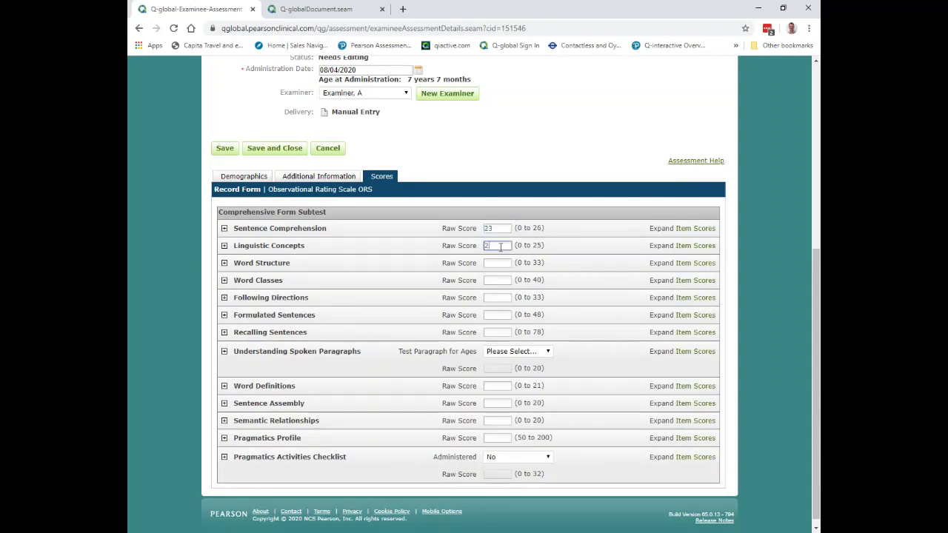
pyautogui.click(499, 266)
pyautogui.write('23')
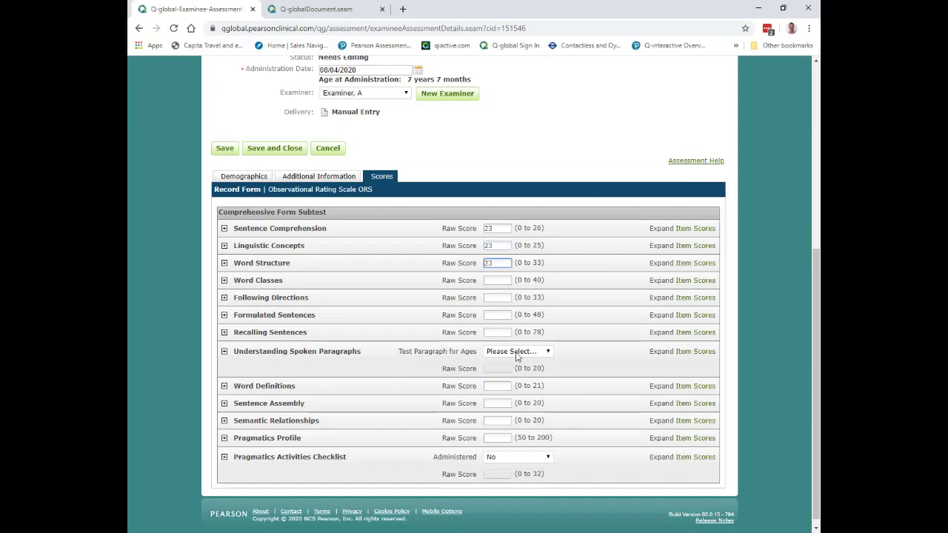
pyautogui.scroll(3, 541, 297)
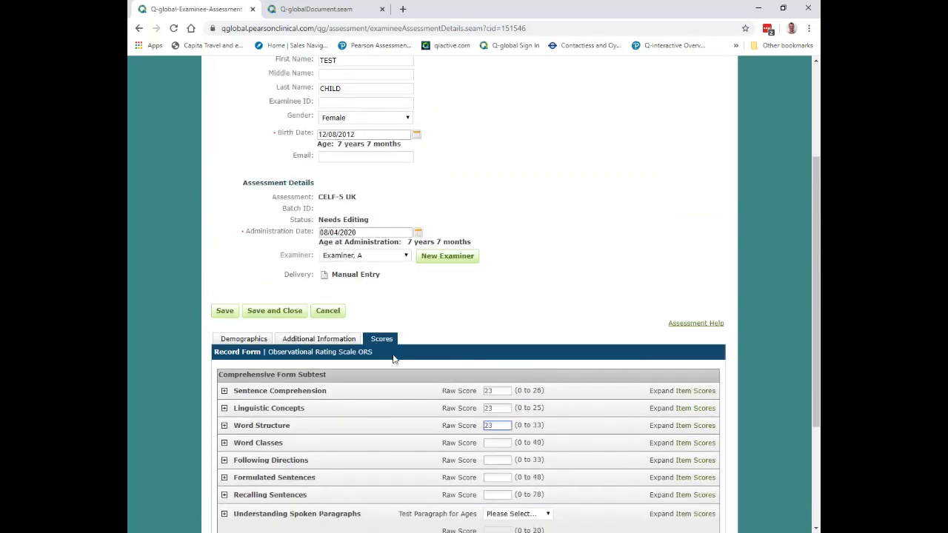
pyautogui.scroll(3, 465, 340)
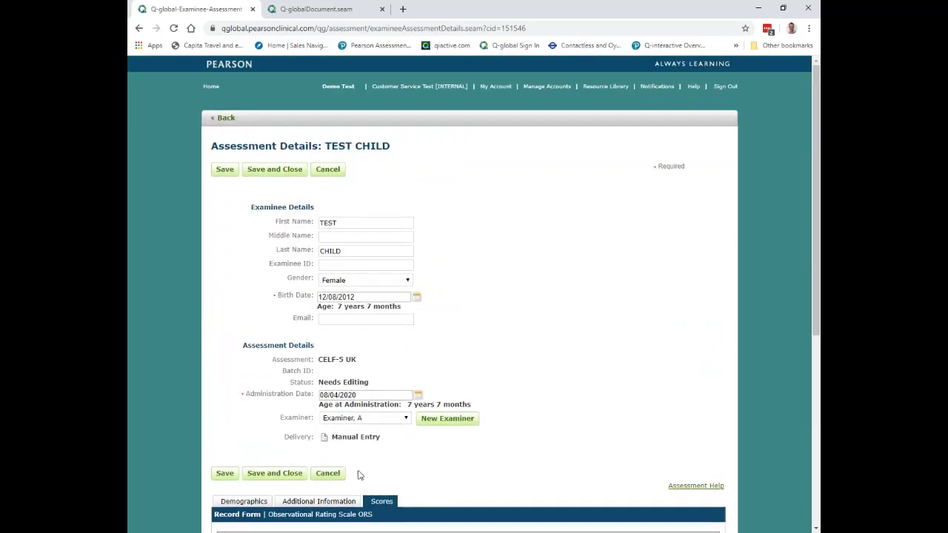
pyautogui.scroll(-2, 592, 341)
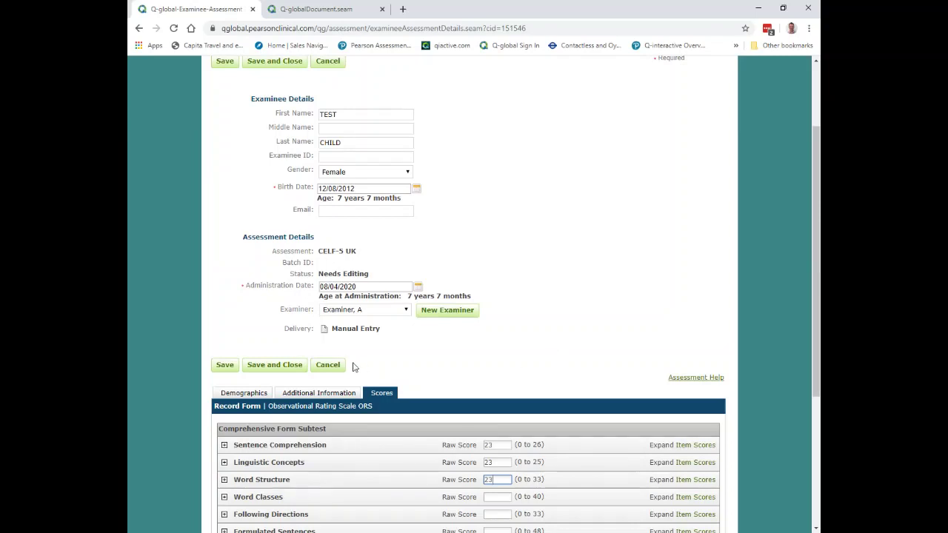
pyautogui.click(328, 365)
# Step: Confirm discarding the scores, review the read-only CELF-5 UK record, and return to the Home page
pyautogui.click(456, 325)
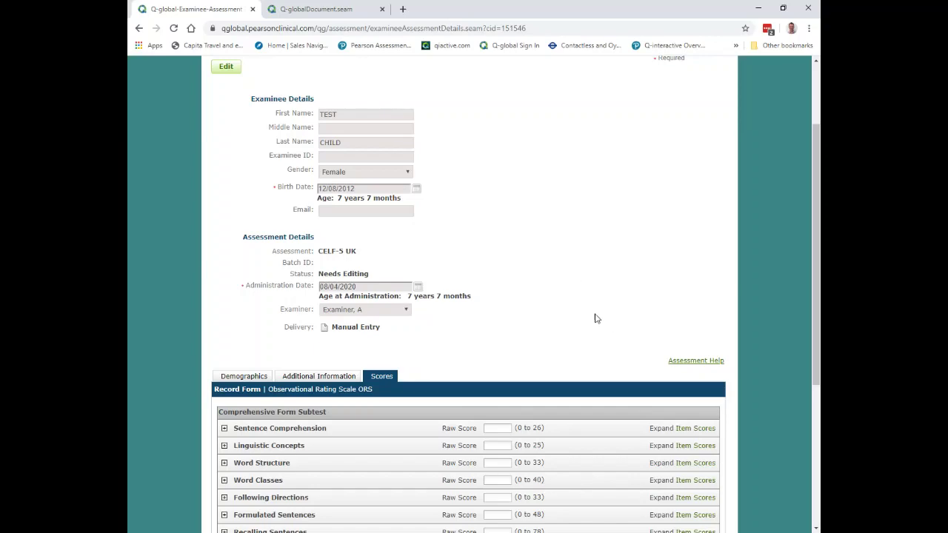
pyautogui.scroll(2, 595, 317)
pyautogui.scroll(-3, 582, 244)
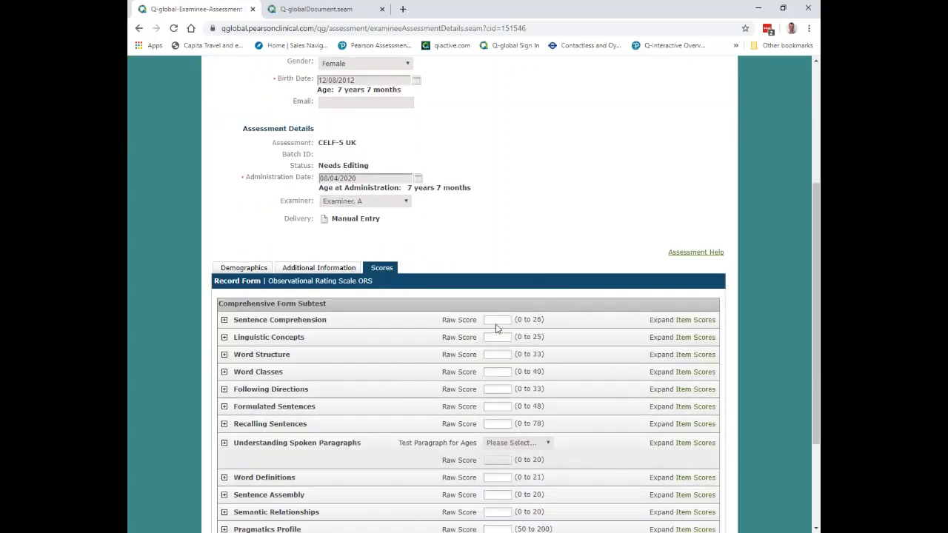
pyautogui.scroll(2, 524, 349)
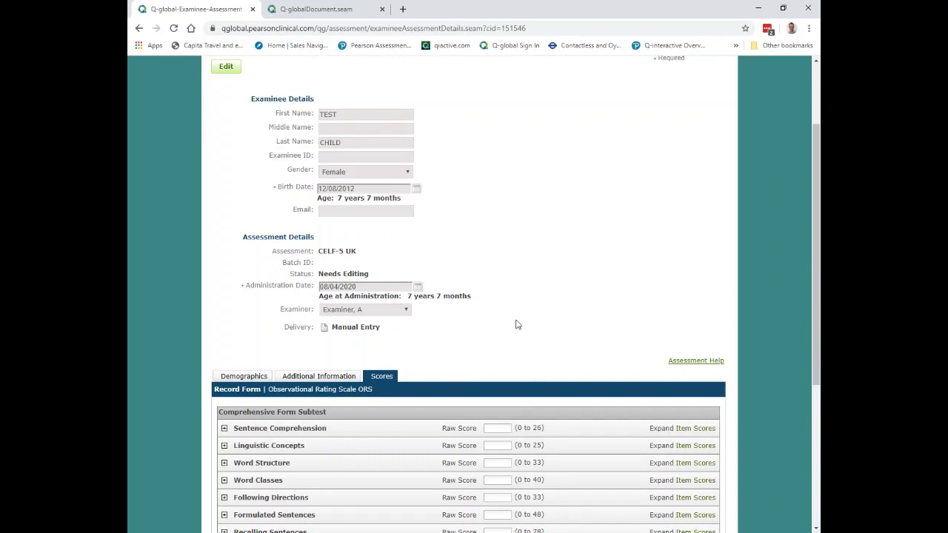
pyautogui.scroll(-2, 508, 286)
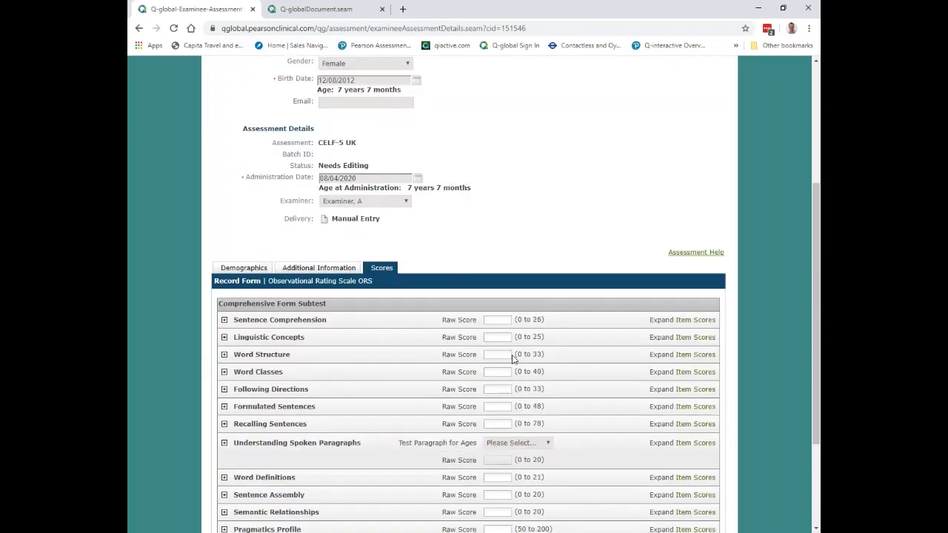
pyautogui.scroll(4, 516, 321)
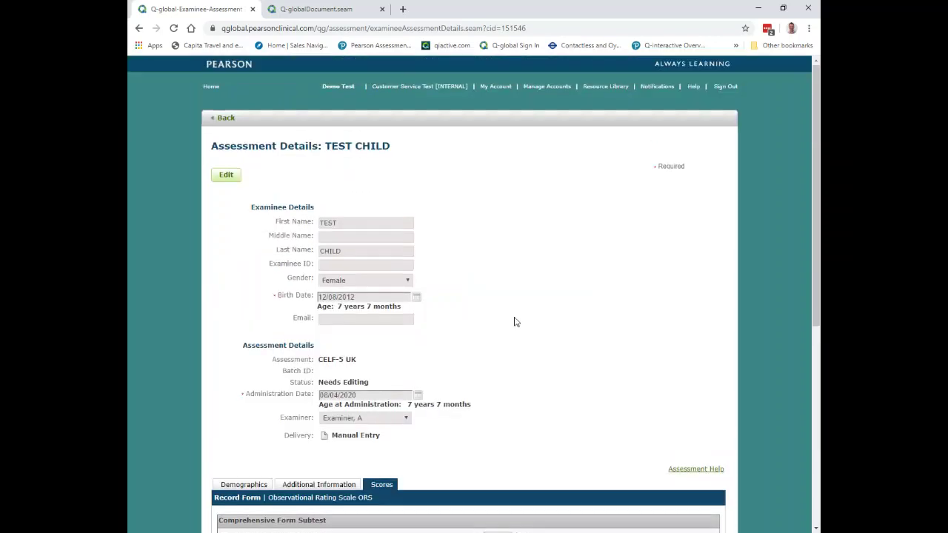
pyautogui.click(215, 86)
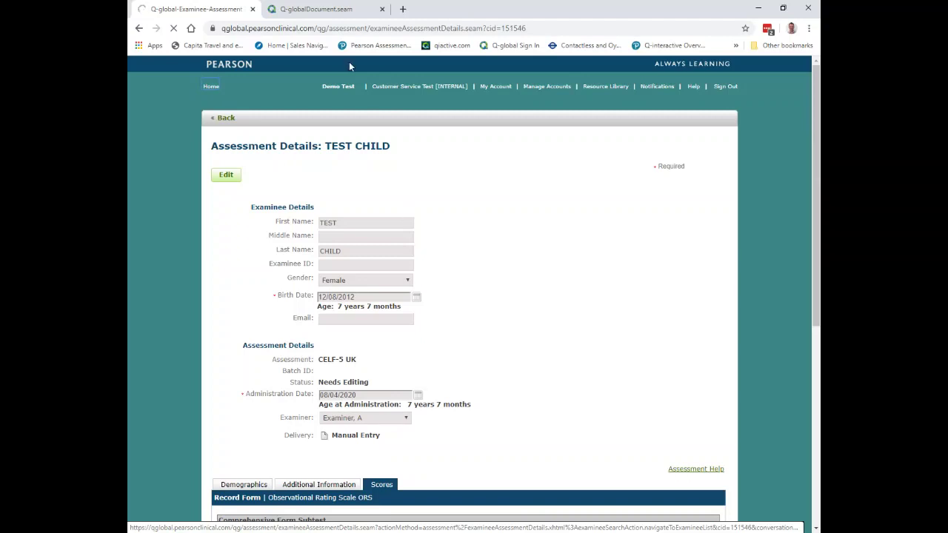
# Step: Close the stimulus book PDF tab and open the Test Adult examinee
pyautogui.click(382, 9)
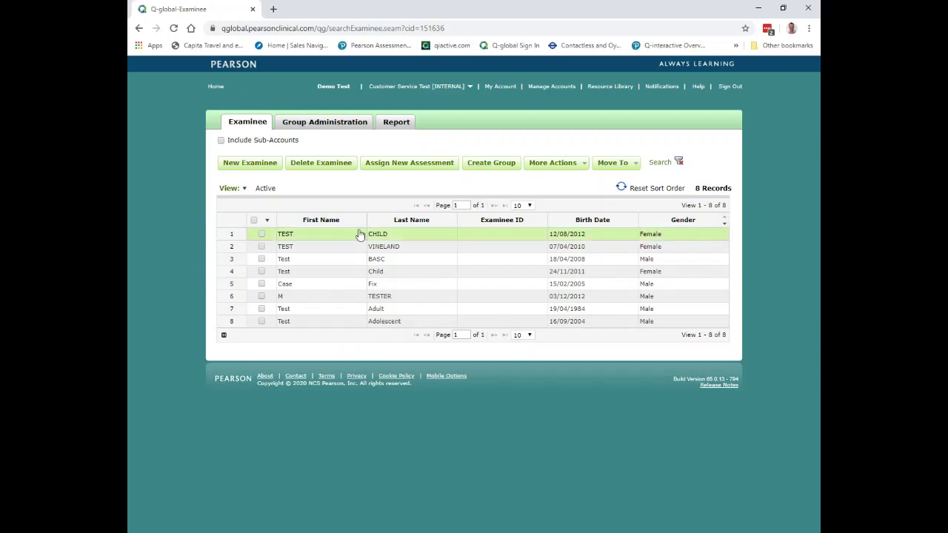
pyautogui.click(400, 312)
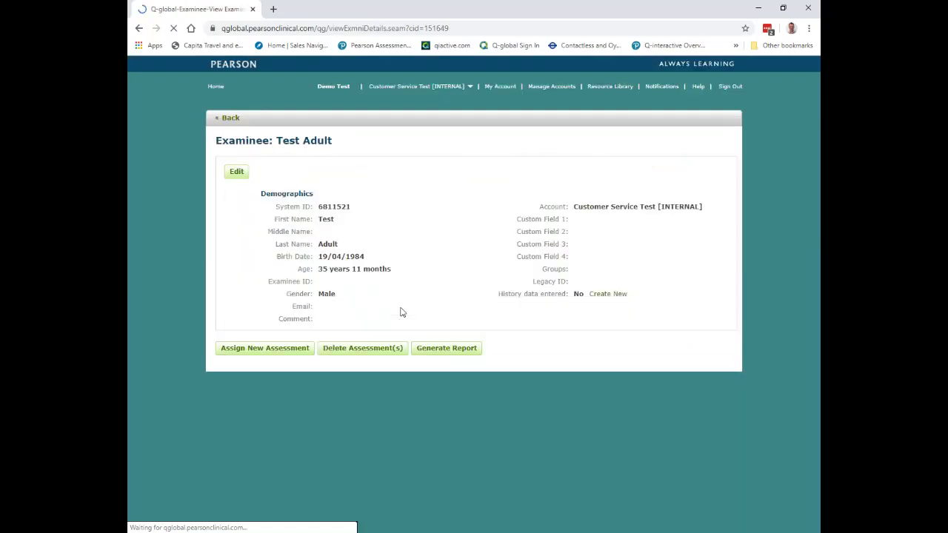
# Step: Assign MCMI-IV to Test Adult, picked from All Assessments filtered to L–M
pyautogui.click(264, 348)
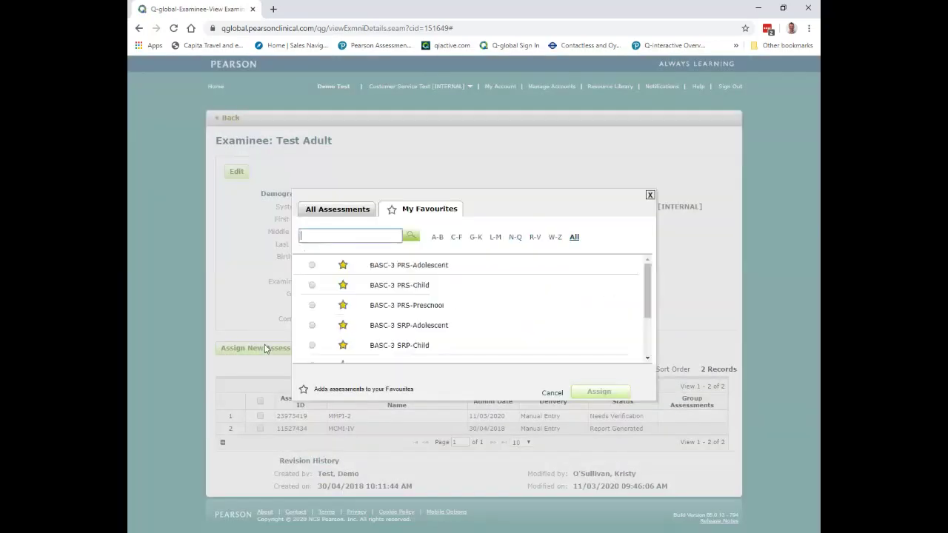
pyautogui.click(494, 238)
pyautogui.click(347, 213)
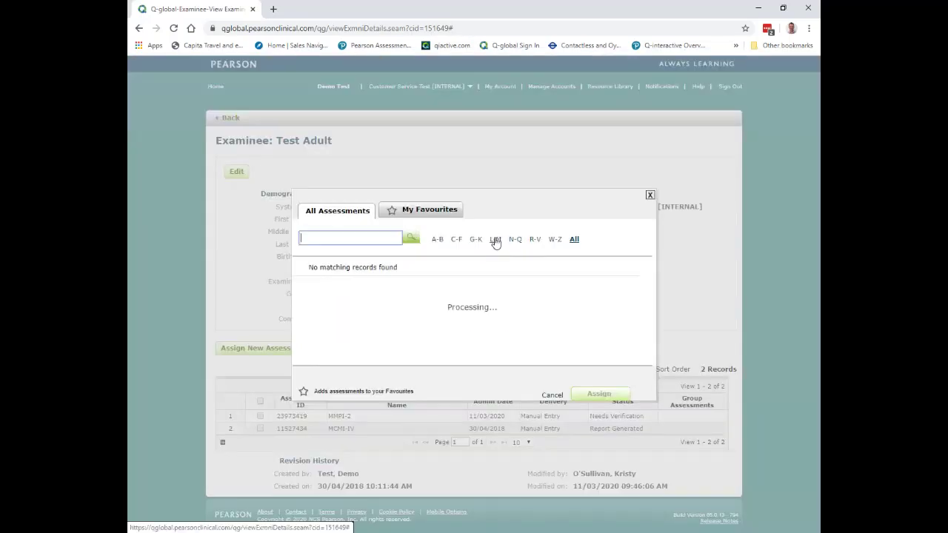
pyautogui.scroll(-1, 452, 335)
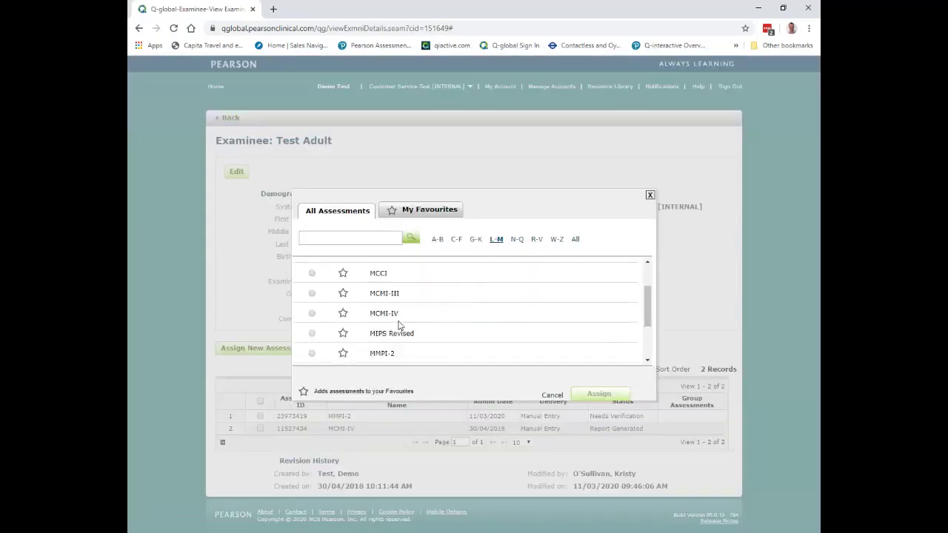
pyautogui.click(312, 313)
pyautogui.click(596, 398)
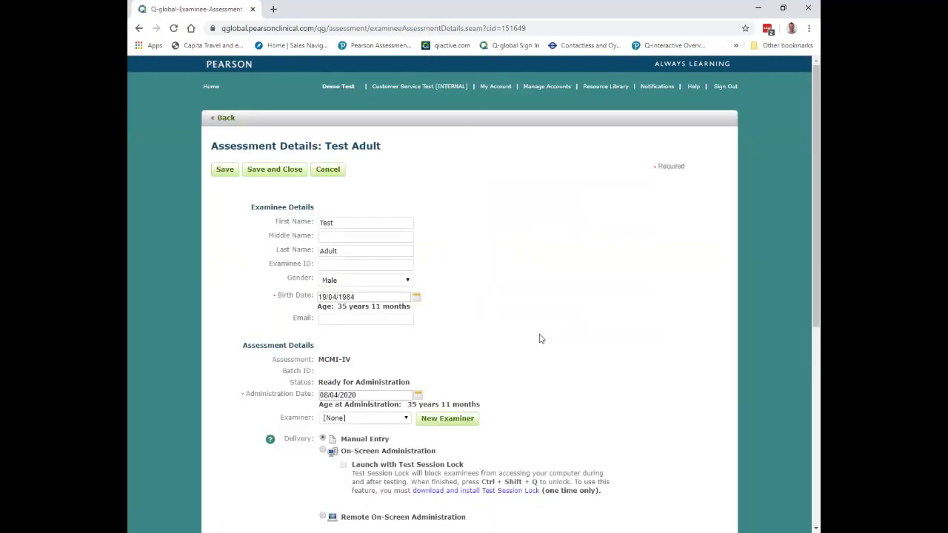
# Step: Choose 'Examiner, A' as the MCMI-IV examiner and scroll down to Demographics
pyautogui.scroll(-1, 508, 281)
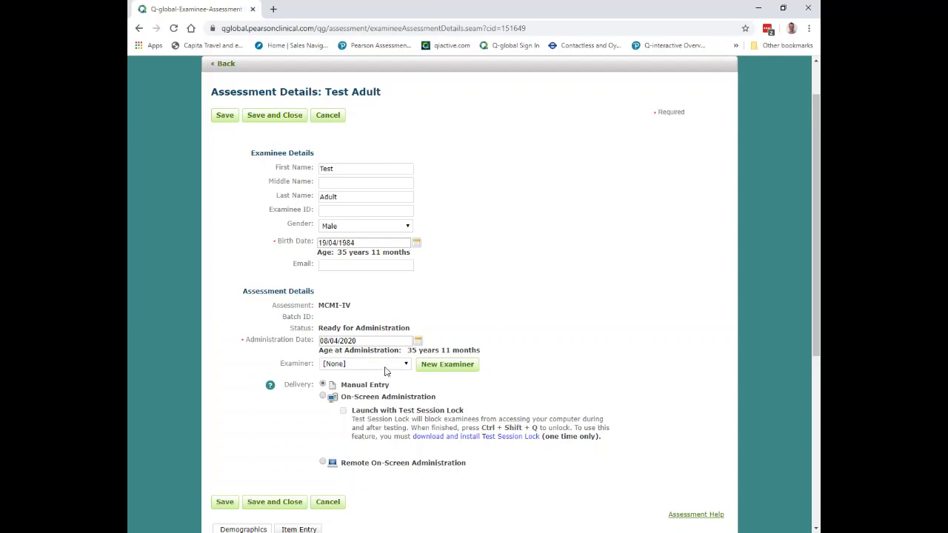
pyautogui.click(368, 386)
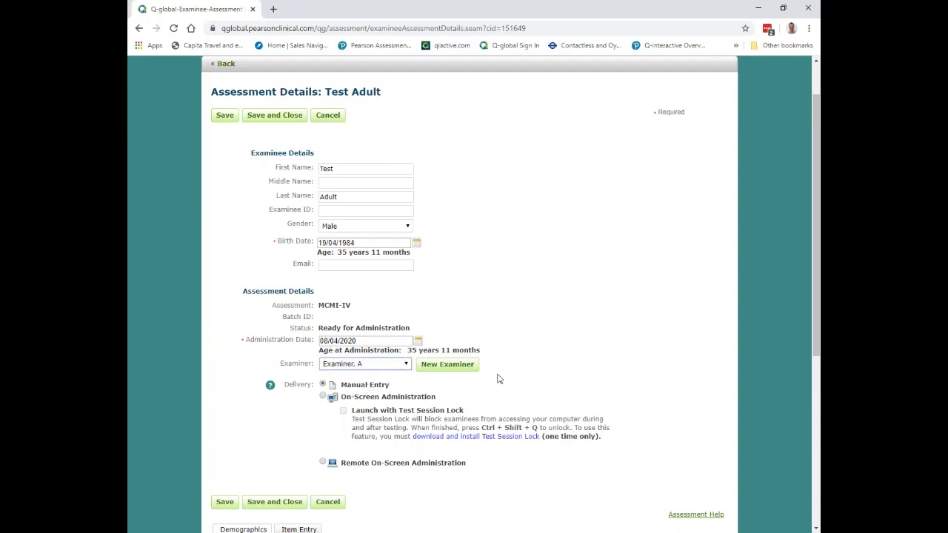
pyautogui.scroll(-2, 578, 340)
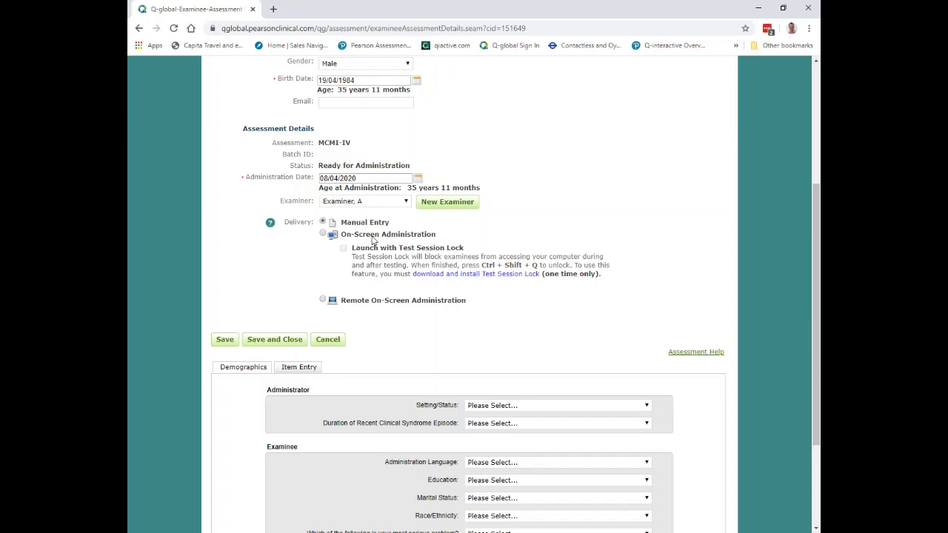
# Step: Switch the MCMI-IV delivery method to Remote On-Screen Administration
pyautogui.click(355, 301)
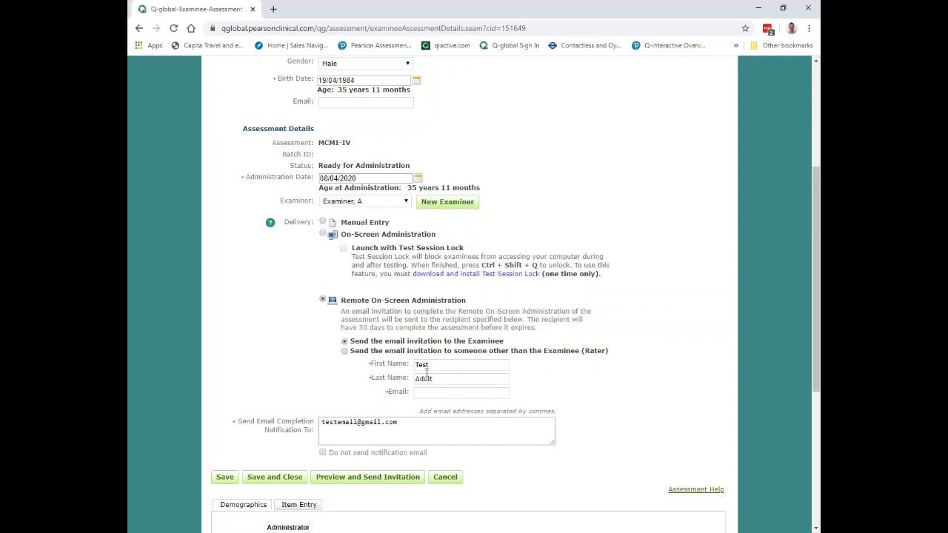
pyautogui.scroll(-1, 486, 325)
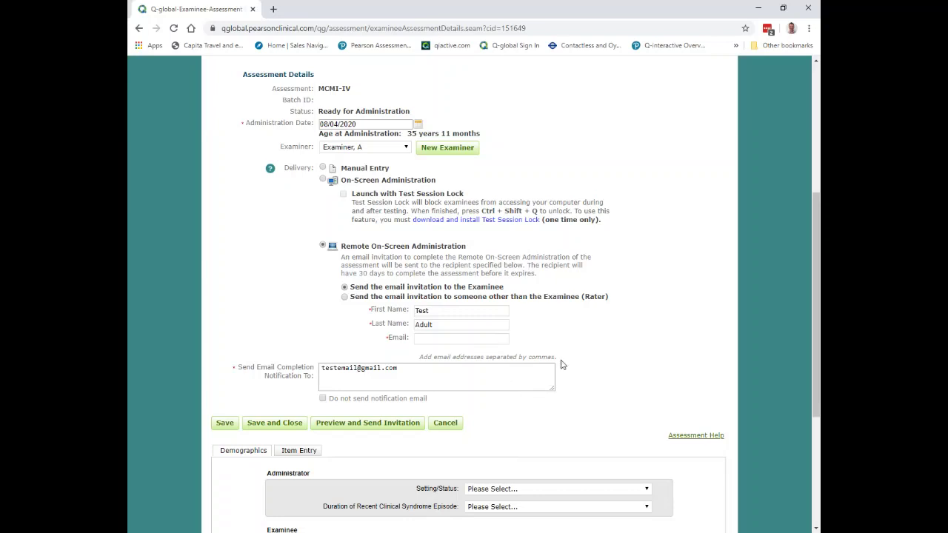
pyautogui.click(322, 246)
# Step: Review the invitation recipient's first name, last name, e-mail and the completion-notification address
pyautogui.click(439, 311)
pyautogui.click(449, 325)
pyautogui.click(445, 338)
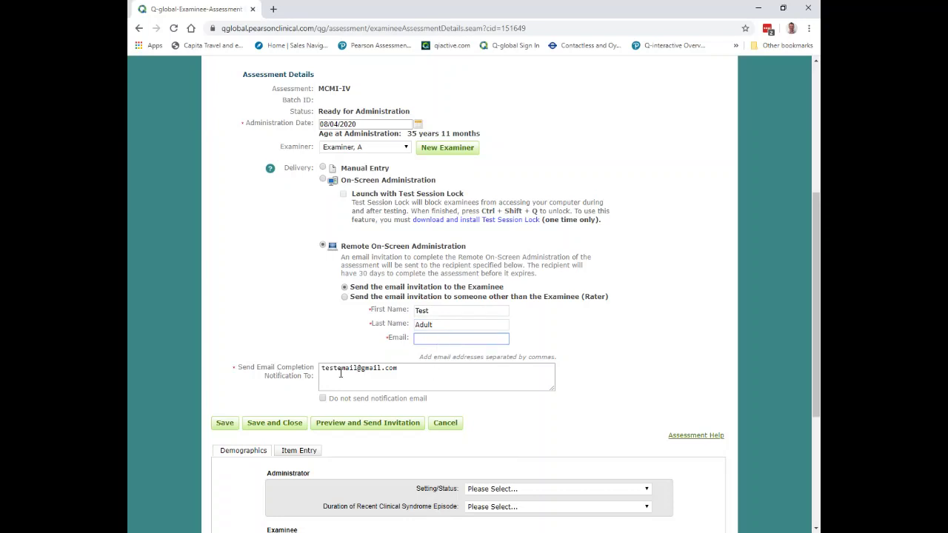
pyautogui.moveTo(334, 368); pyautogui.dragTo(410, 371)
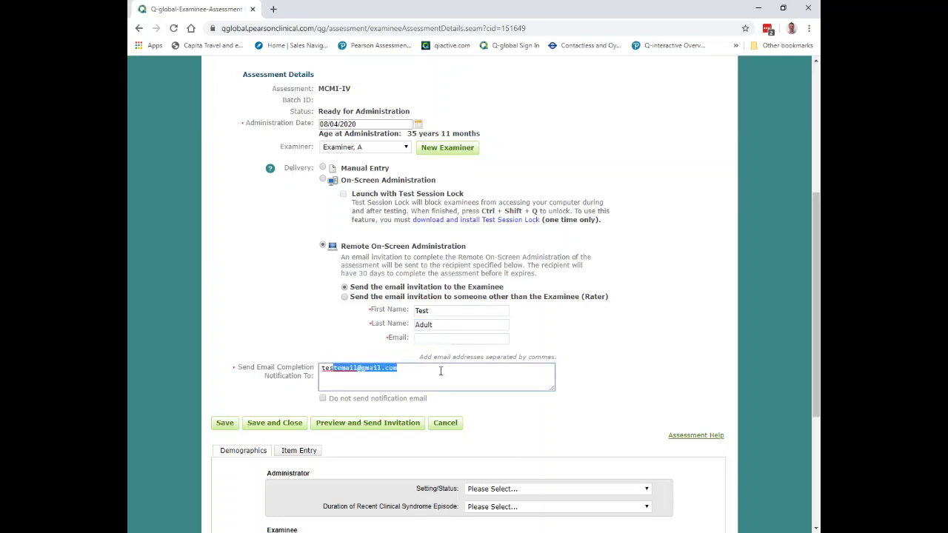
pyautogui.click(441, 370)
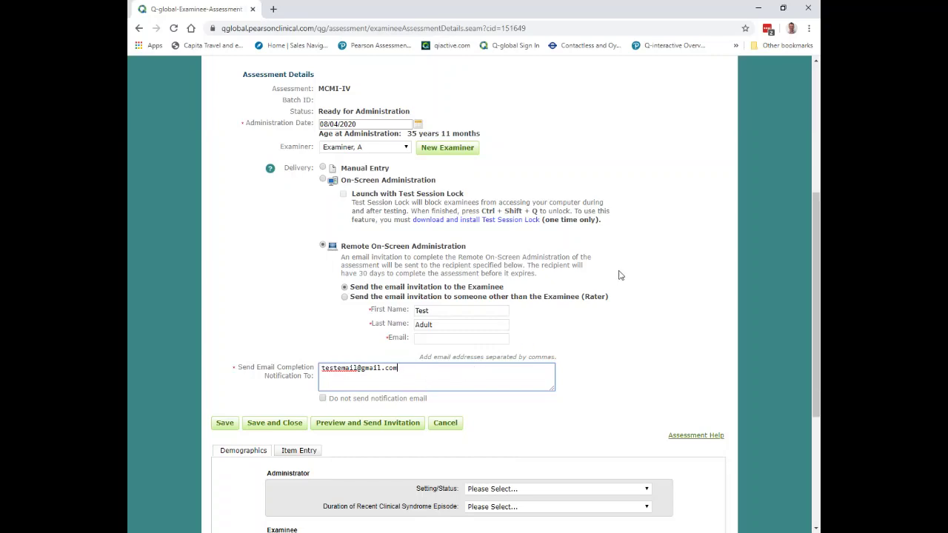
pyautogui.scroll(-2, 621, 275)
pyautogui.scroll(-2, 621, 275)
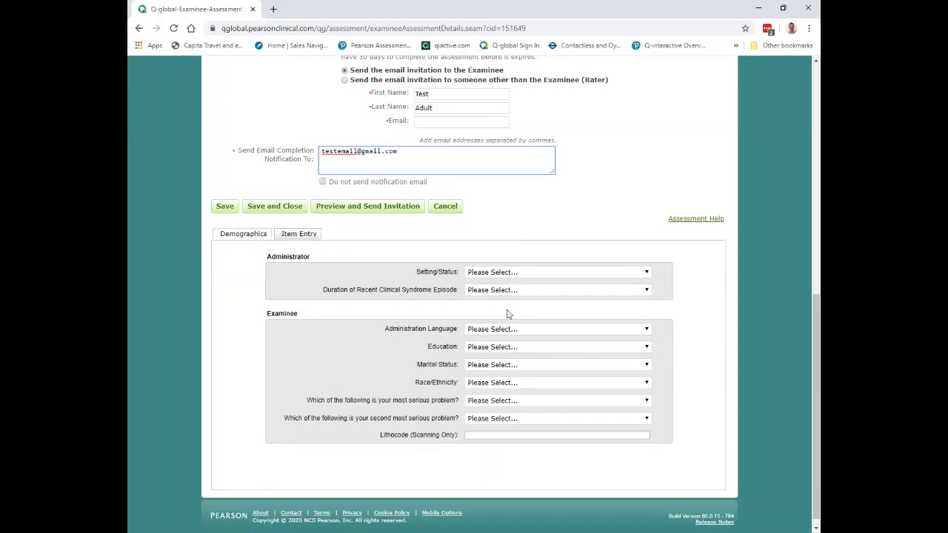
# Step: Review the MCMI-IV Item Entry list with Show Item Text turned on to see each question
pyautogui.click(300, 235)
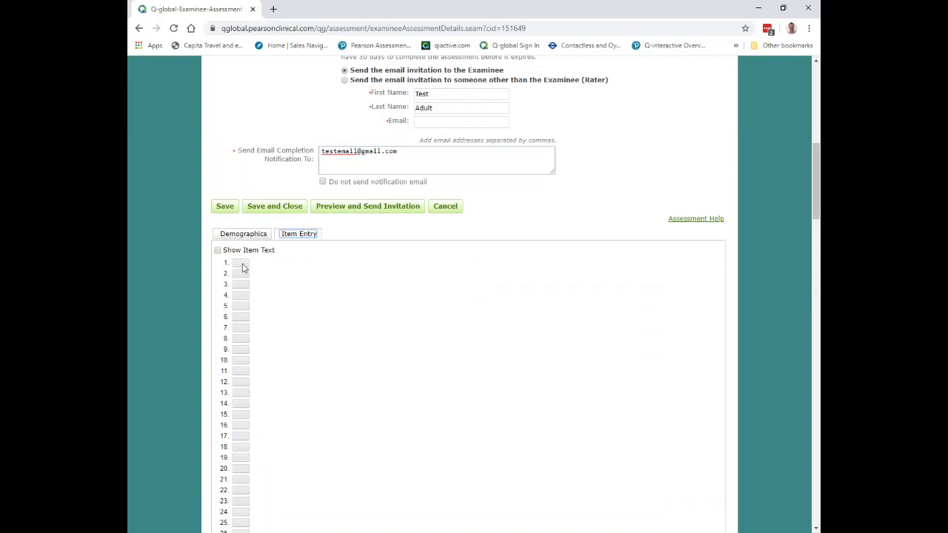
pyautogui.scroll(-1, 241, 278)
pyautogui.scroll(-7, 241, 281)
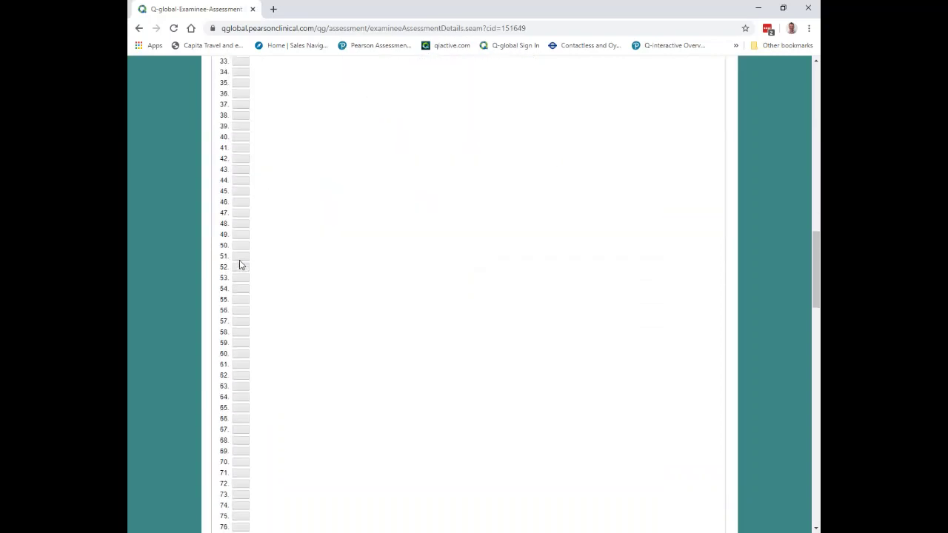
pyautogui.scroll(11, 241, 265)
pyautogui.scroll(-3, 243, 261)
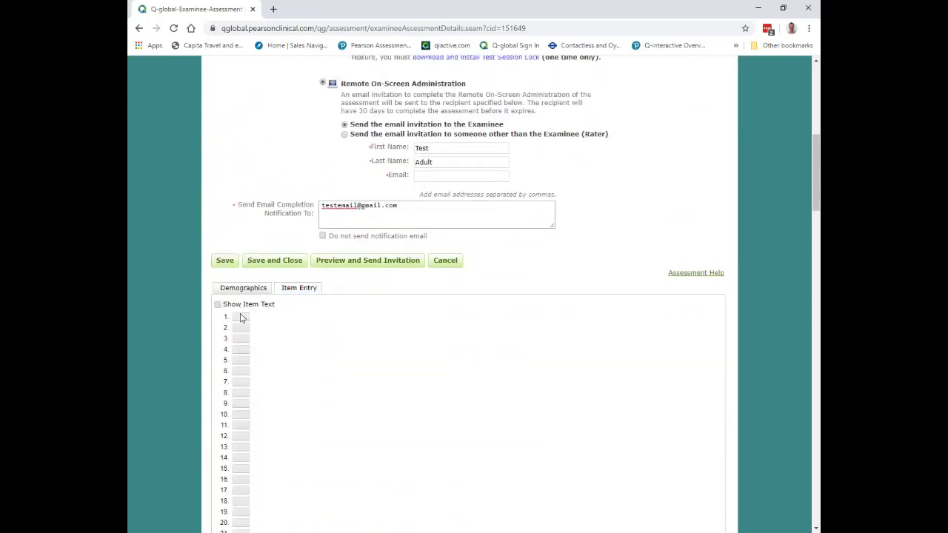
pyautogui.click(217, 304)
pyautogui.scroll(2, 452, 293)
pyautogui.scroll(-1, 514, 279)
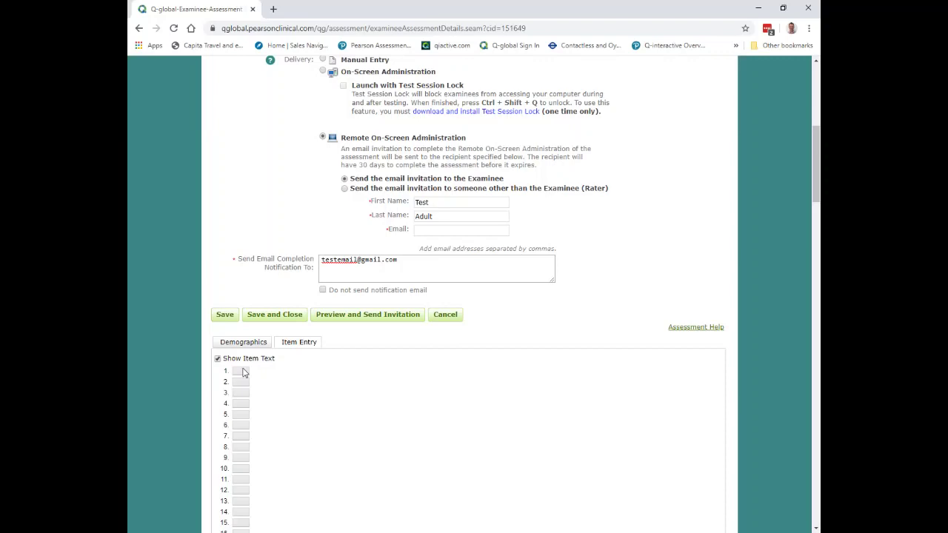
pyautogui.scroll(-7, 241, 366)
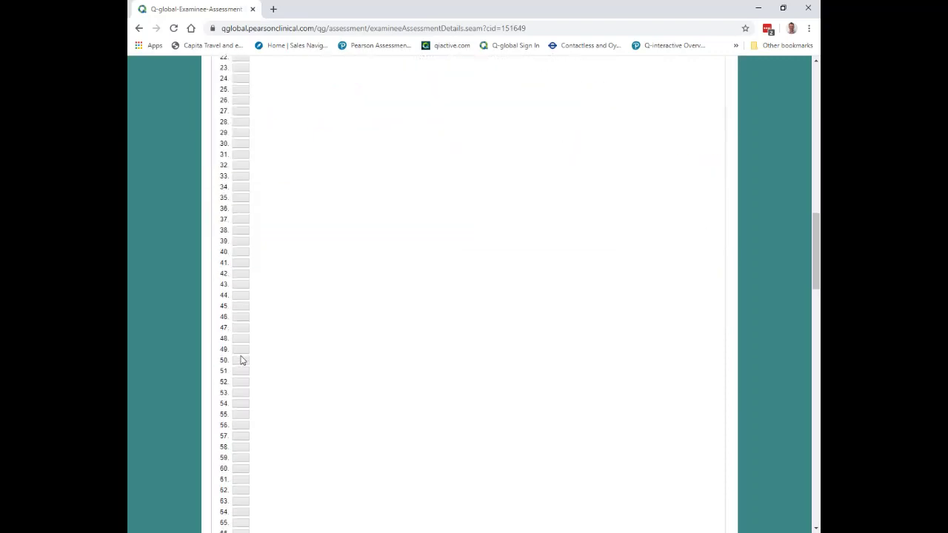
pyautogui.scroll(10, 238, 360)
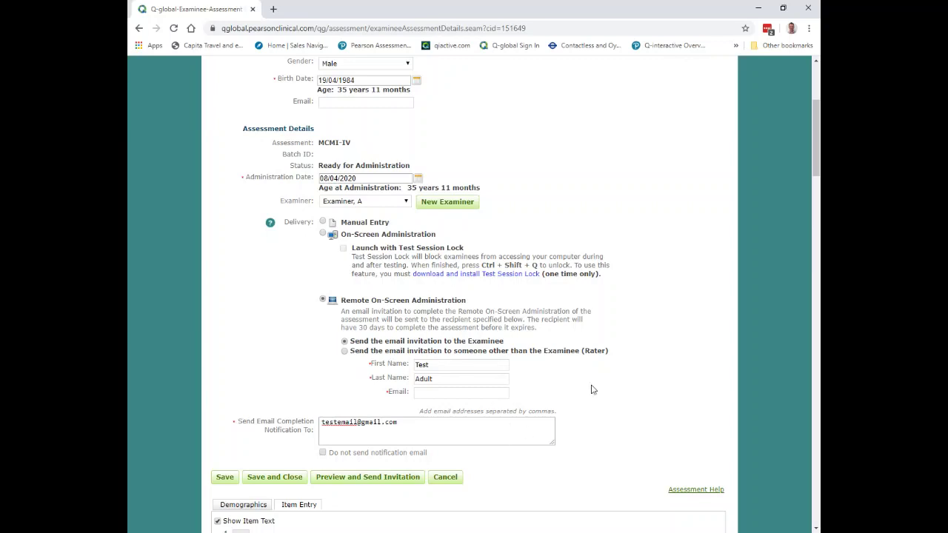
pyautogui.scroll(3, 590, 402)
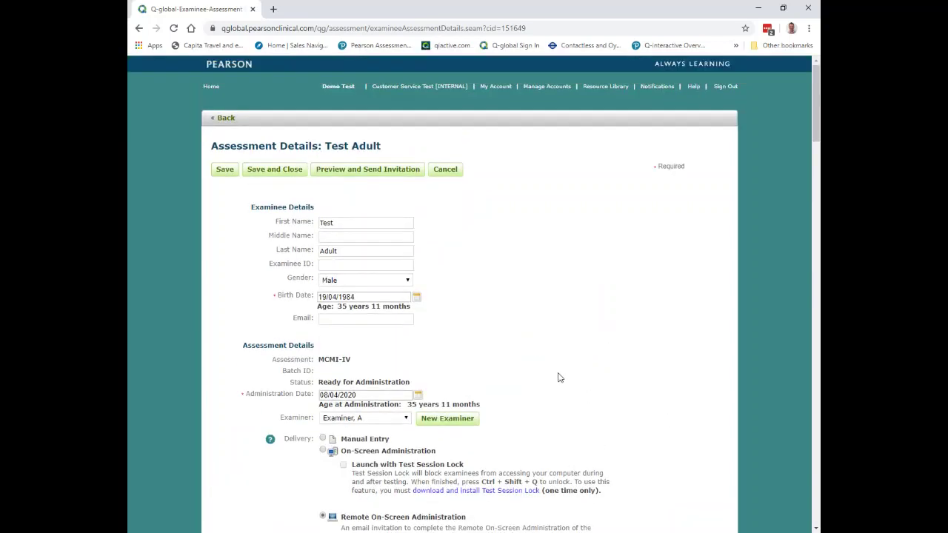
# Step: Return Home, confirming to discard the unsaved changes
pyautogui.click(210, 87)
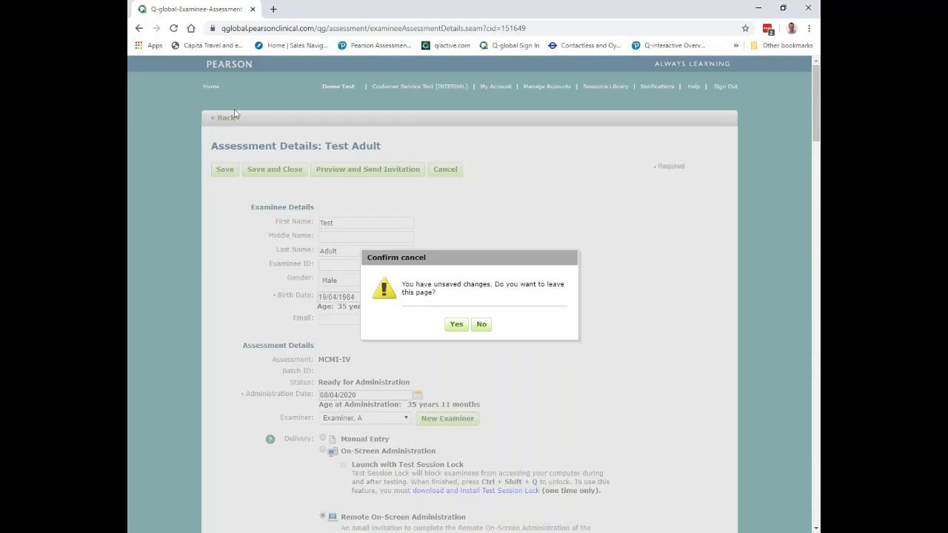
pyautogui.click(456, 324)
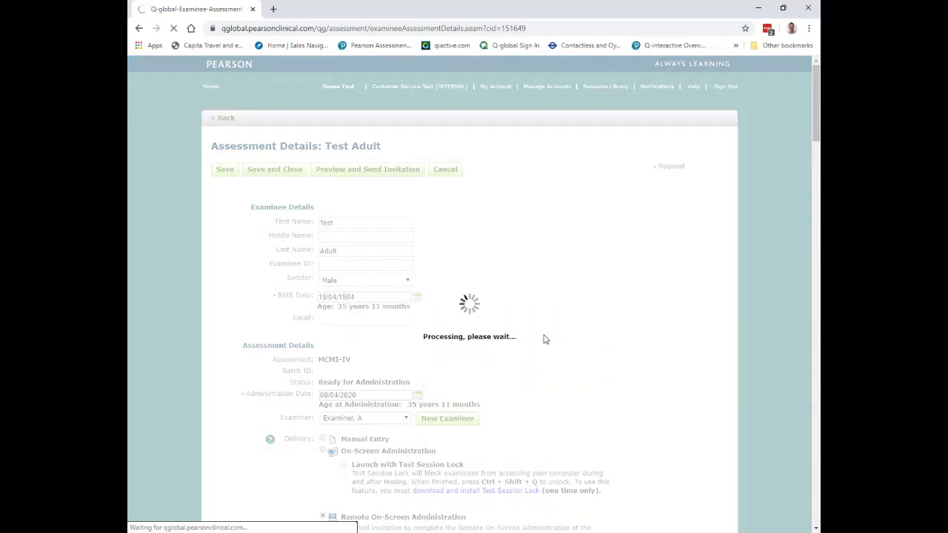